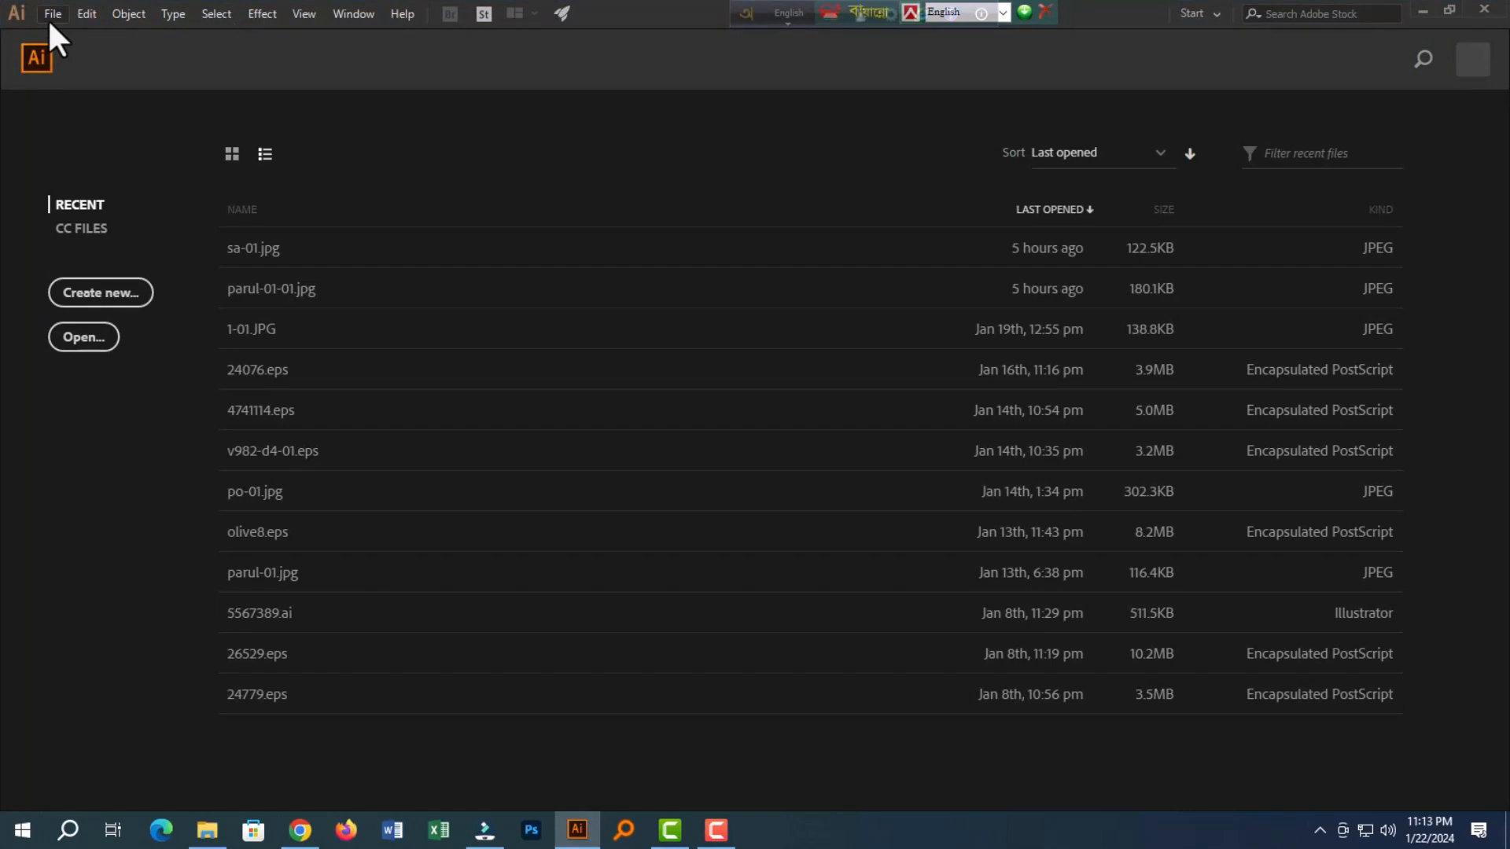
Create a new print document from the A4 preset in landscape orientation
{"action": "left_click", "coordinate": [48, 16]}
{"action": "left_click", "coordinate": [164, 74]}
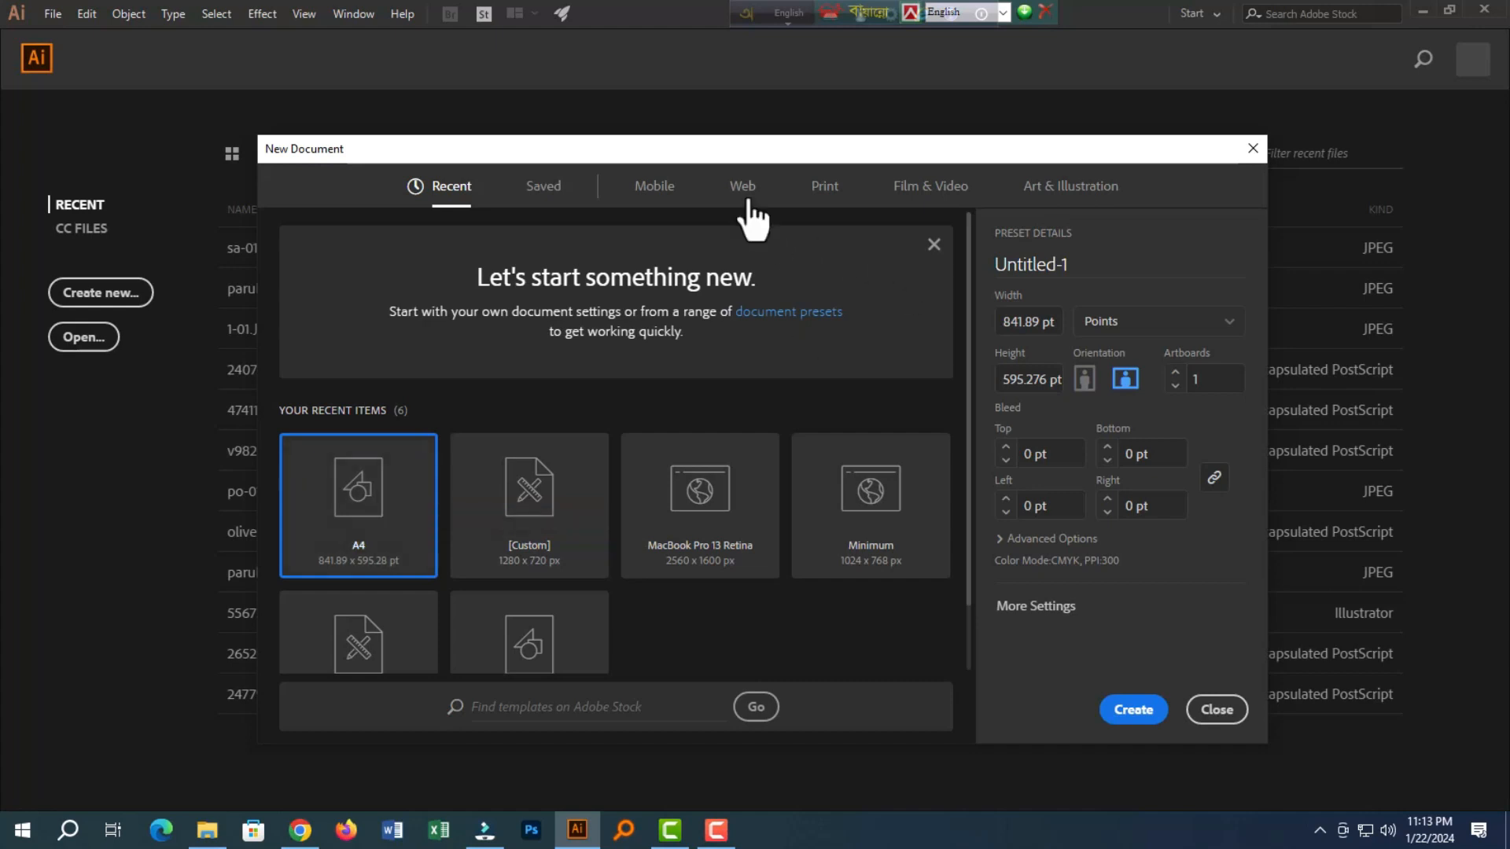
{"action": "left_click", "coordinate": [827, 187]}
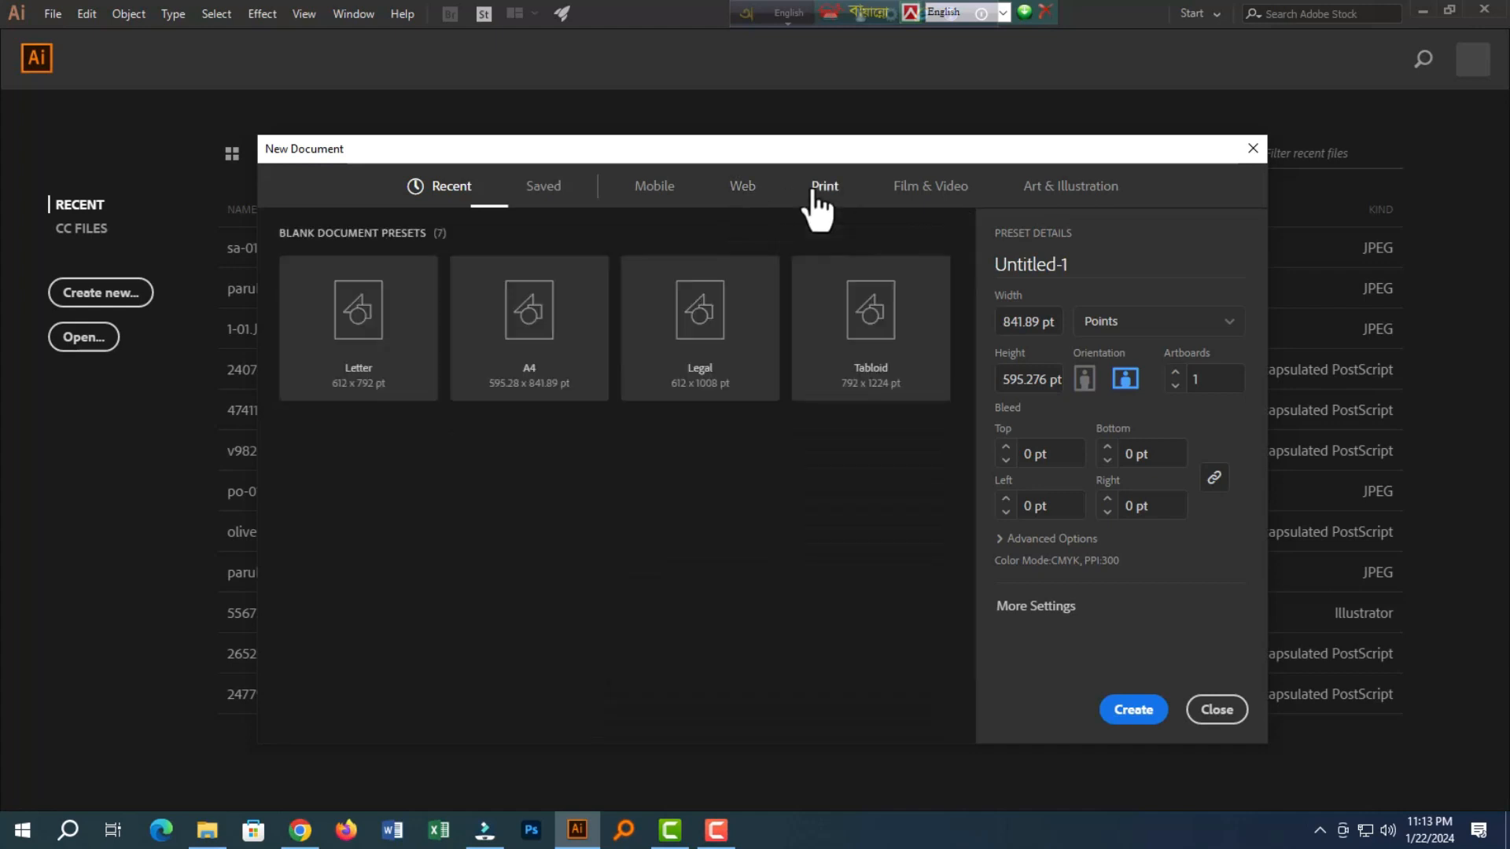
{"action": "left_click", "coordinate": [564, 375]}
{"action": "left_click", "coordinate": [1125, 379]}
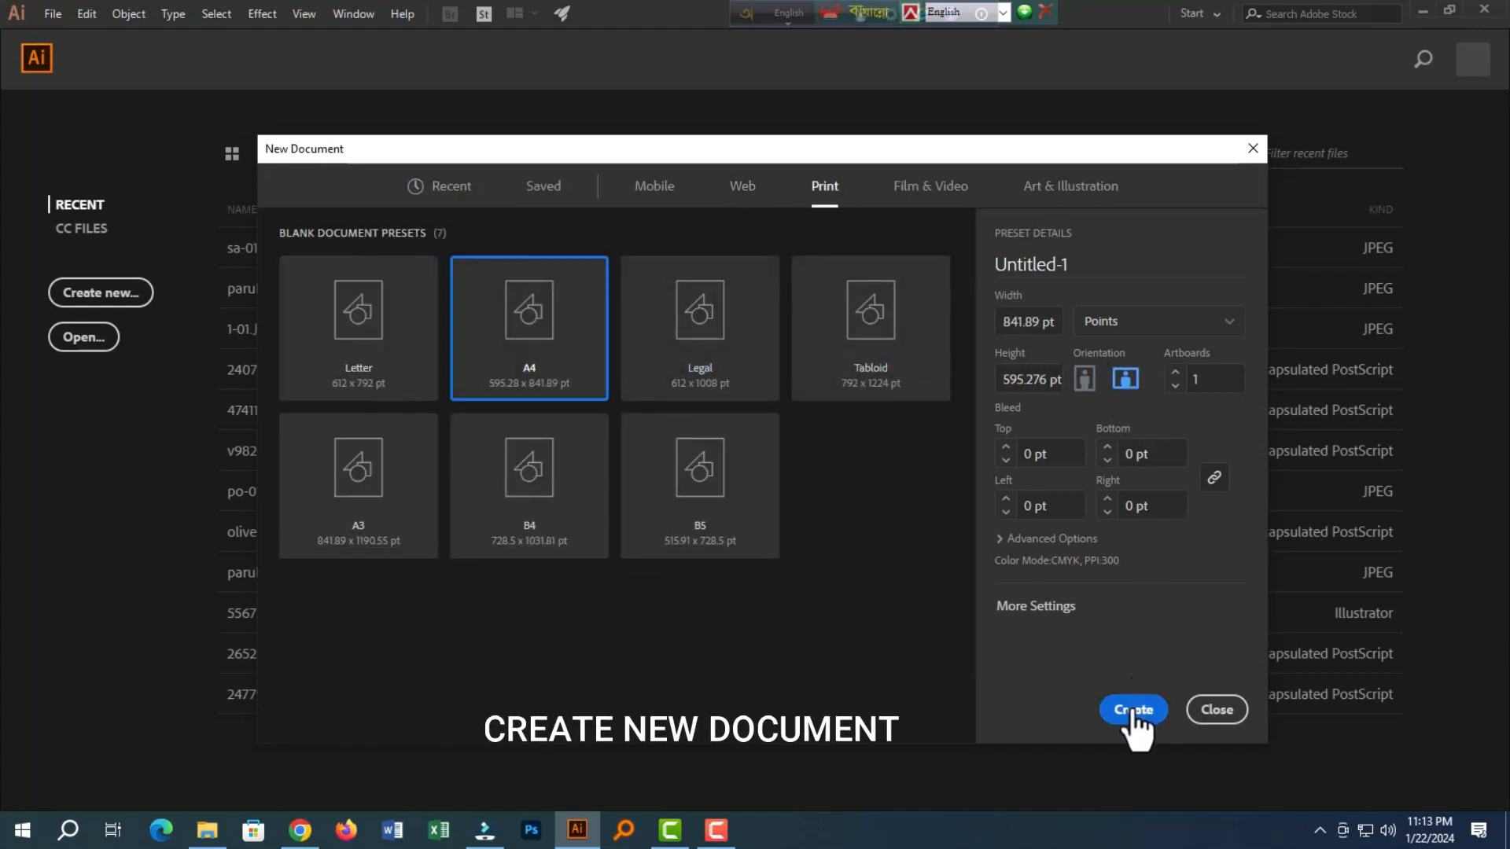
{"action": "left_click", "coordinate": [1132, 710]}
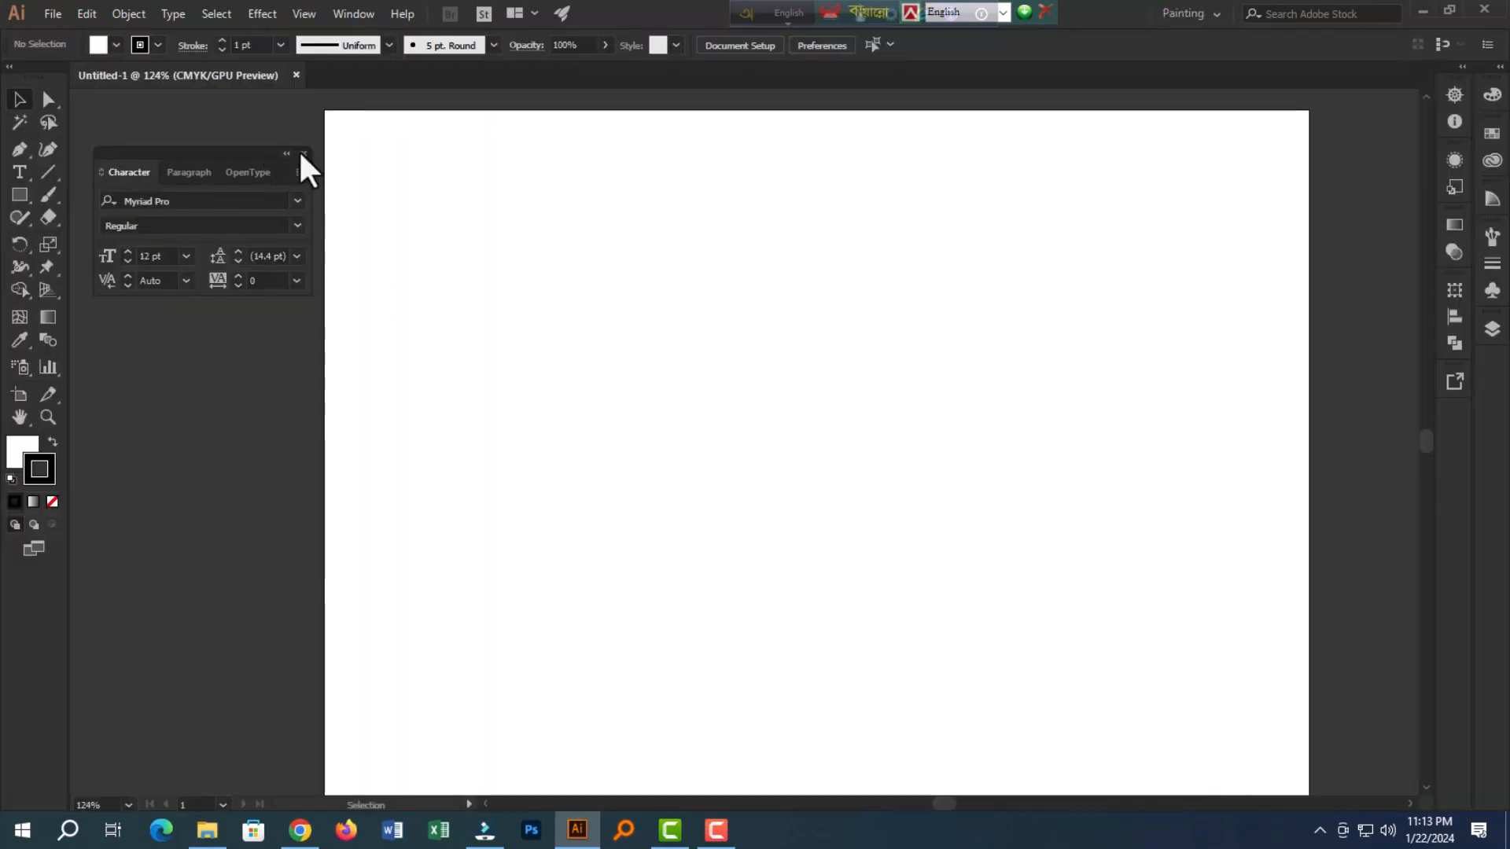
Dock the floating Character, Paragraph and OpenType panel group with the collapsed panels beside the canvas
{"action": "left_click_drag", "start_coordinate": [226, 173], "coordinate": [419, 247]}
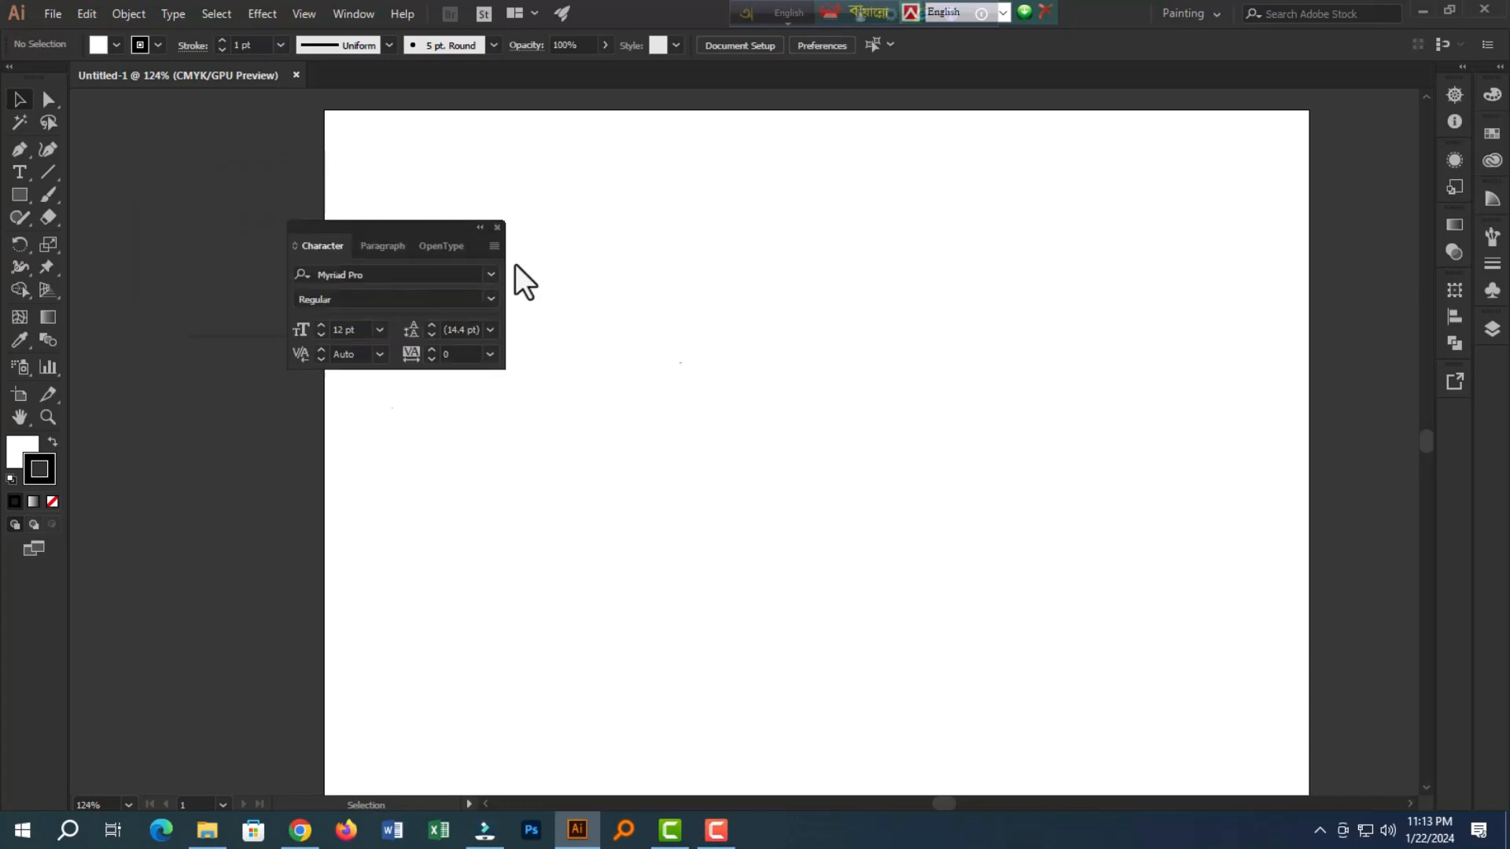
{"action": "left_click_drag", "start_coordinate": [516, 262], "coordinate": [1442, 400]}
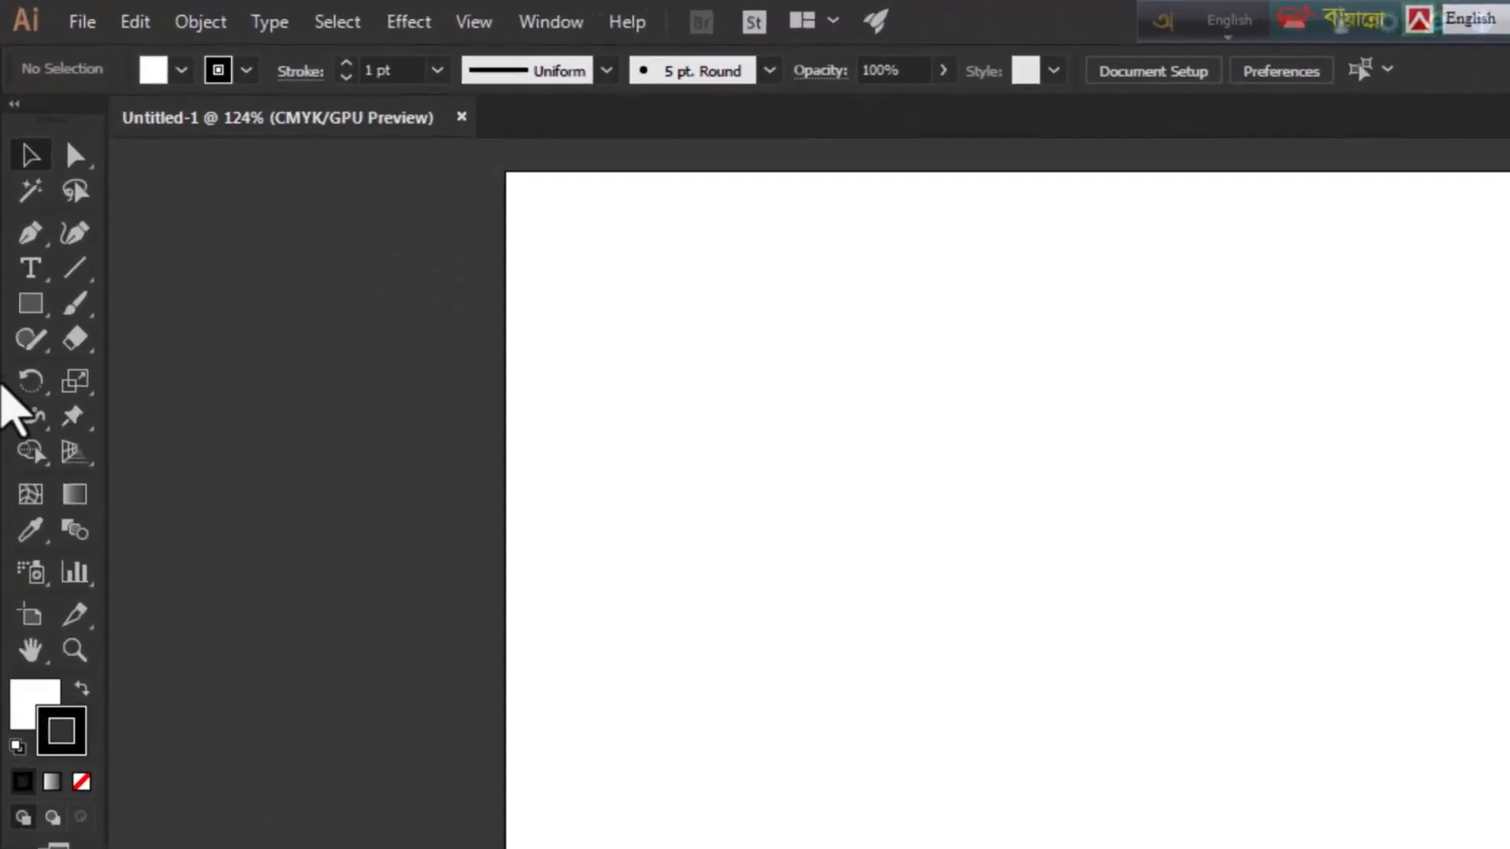
Draw a rectangle covering the whole artboard, about 842 by 595 pt, and fill it with black
{"action": "left_click", "coordinate": [29, 305]}
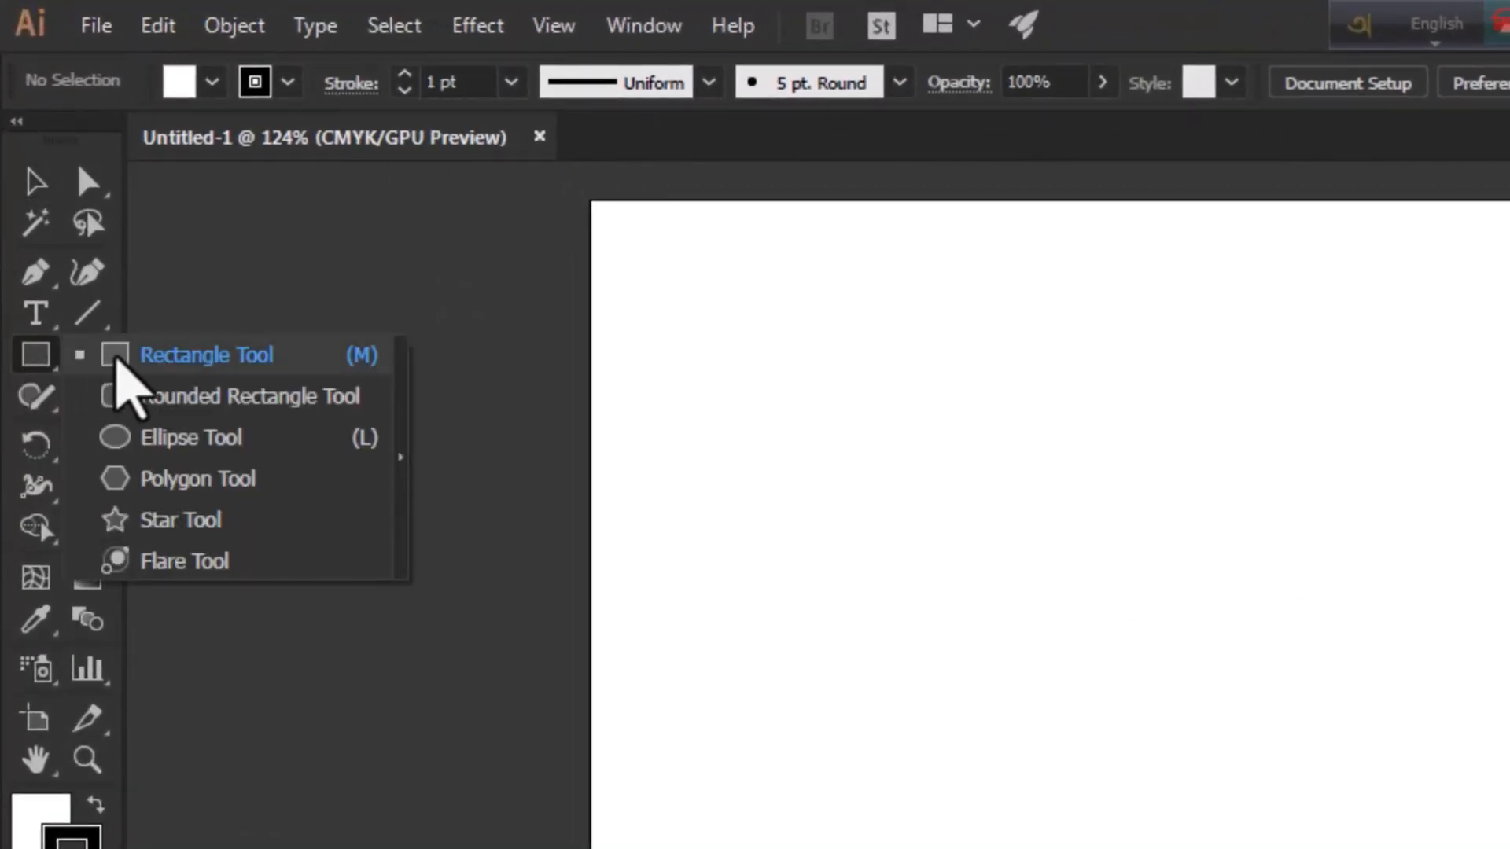
{"action": "left_click", "coordinate": [119, 363]}
{"action": "mouse_move", "coordinate": [325, 110]}
{"action": "left_mouse_down"}
{"action": "mouse_move", "coordinate": [1025, 619]}
{"action": "mouse_move", "coordinate": [1300, 775]}
{"action": "mouse_move", "coordinate": [1306, 797]}
{"action": "mouse_move", "coordinate": [1309, 728]}
{"action": "left_mouse_up"}
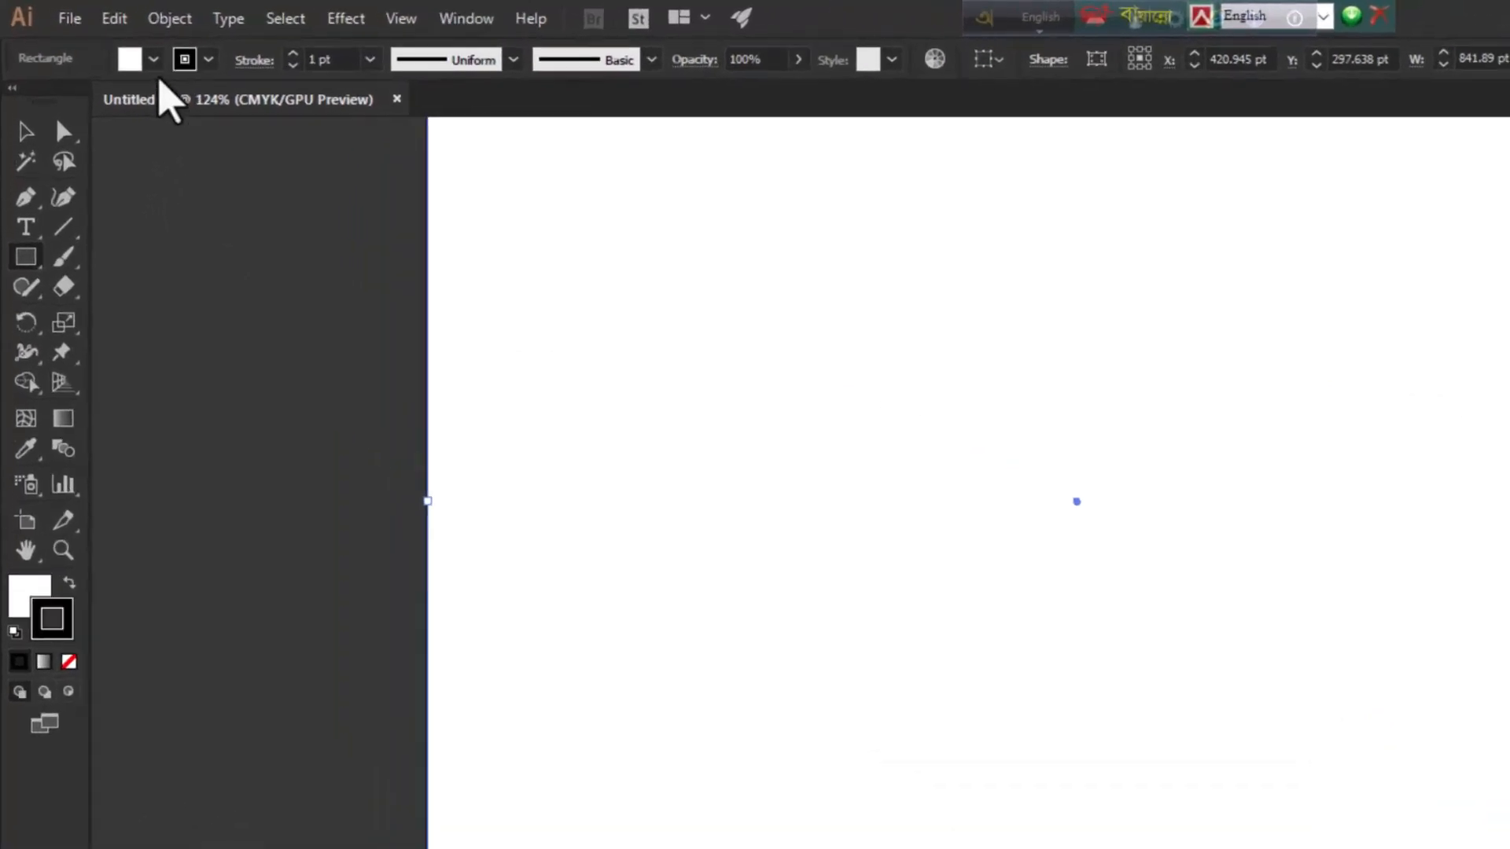
{"action": "left_click", "coordinate": [116, 45]}
{"action": "left_click", "coordinate": [52, 76]}
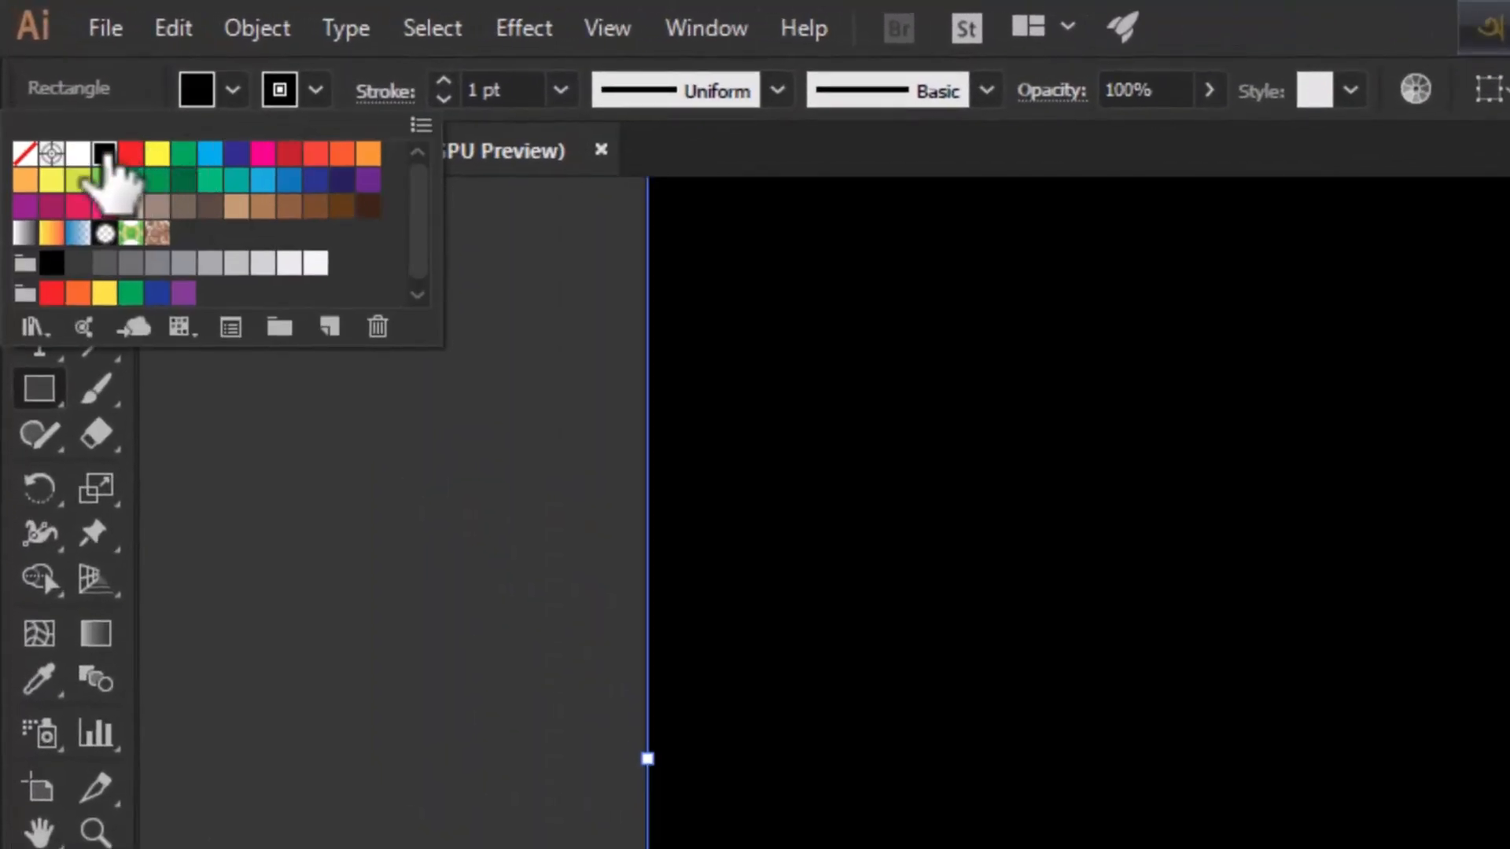
Lock the black background rectangle
{"action": "left_click", "coordinate": [489, 398]}
{"action": "left_click", "coordinate": [40, 199]}
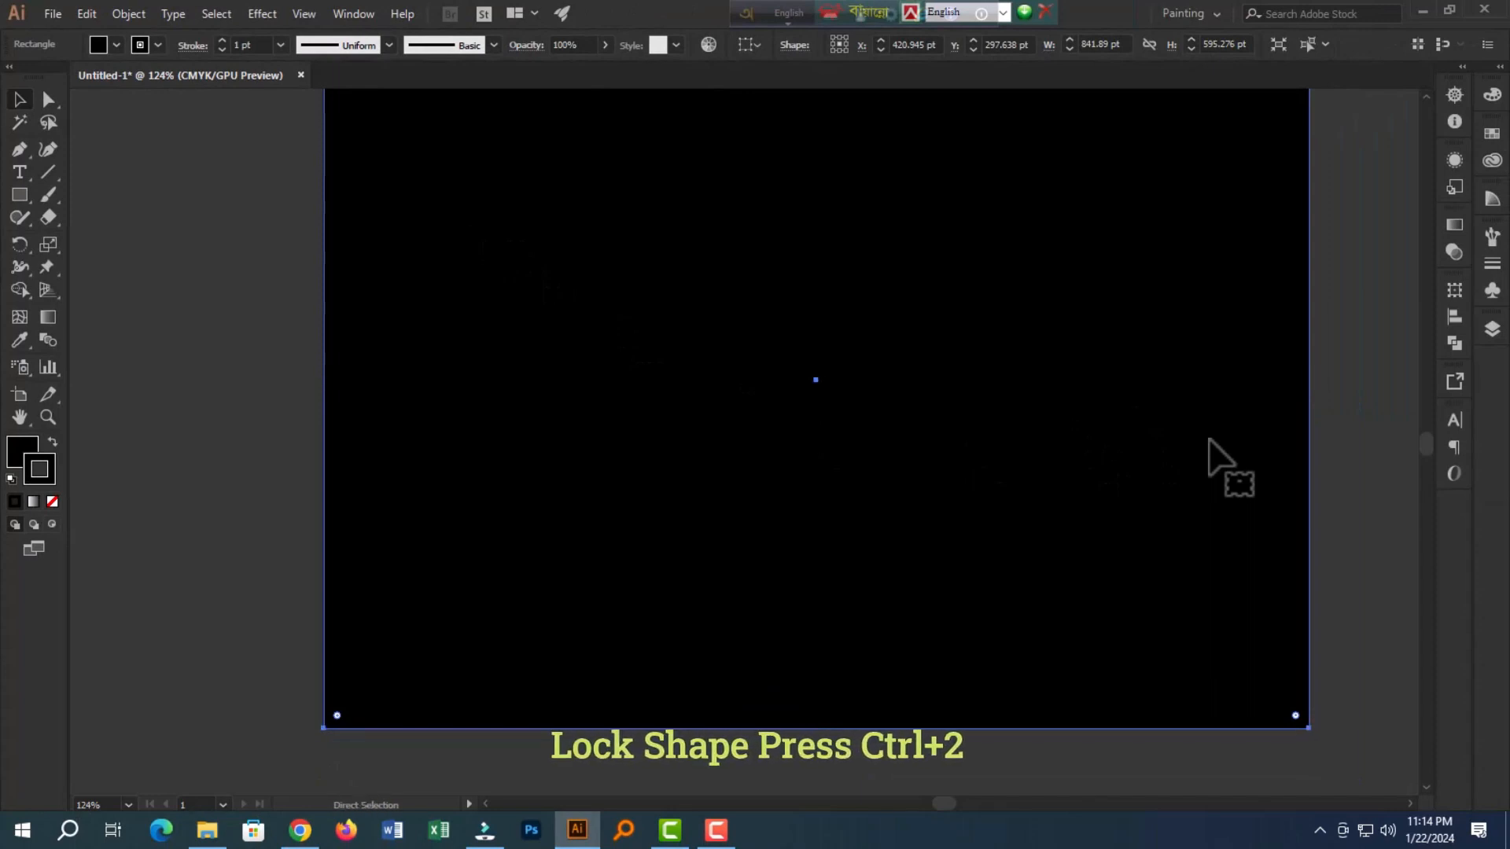
{"action": "key", "text": "ctrl+2"}
Create a 6-point star on the artboard with Radius 1 of 25 pt and Radius 2 of 50 pt
{"action": "key", "text": "space"}
{"action": "left_click_drag", "start_coordinate": [1186, 394], "coordinate": [1041, 430]}
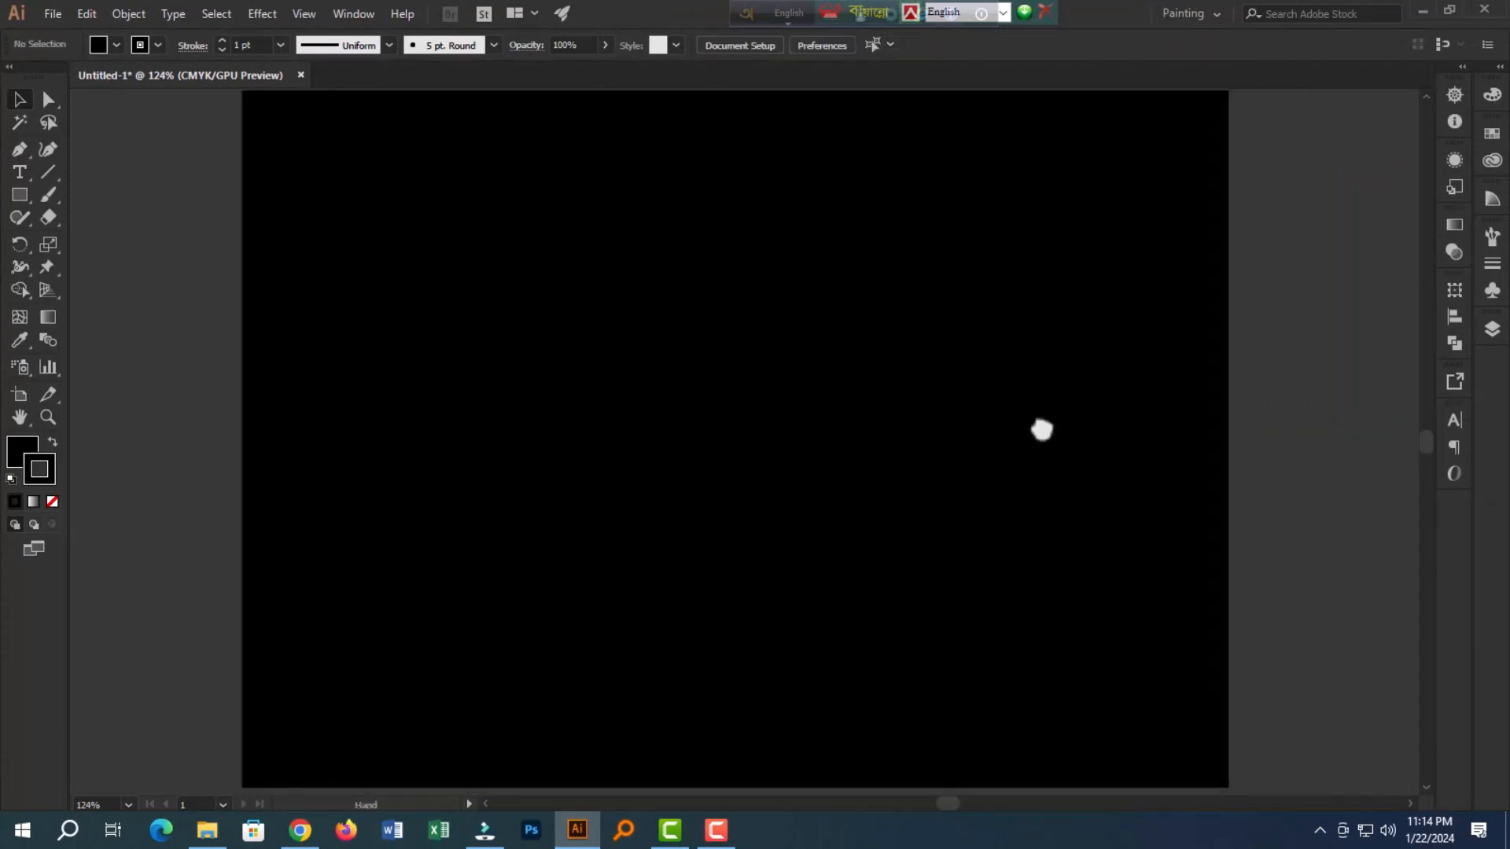
{"action": "mouse_move", "coordinate": [784, 364]}
{"action": "left_mouse_down"}
{"action": "mouse_move", "coordinate": [799, 367]}
{"action": "mouse_move", "coordinate": [789, 388]}
{"action": "left_mouse_up"}
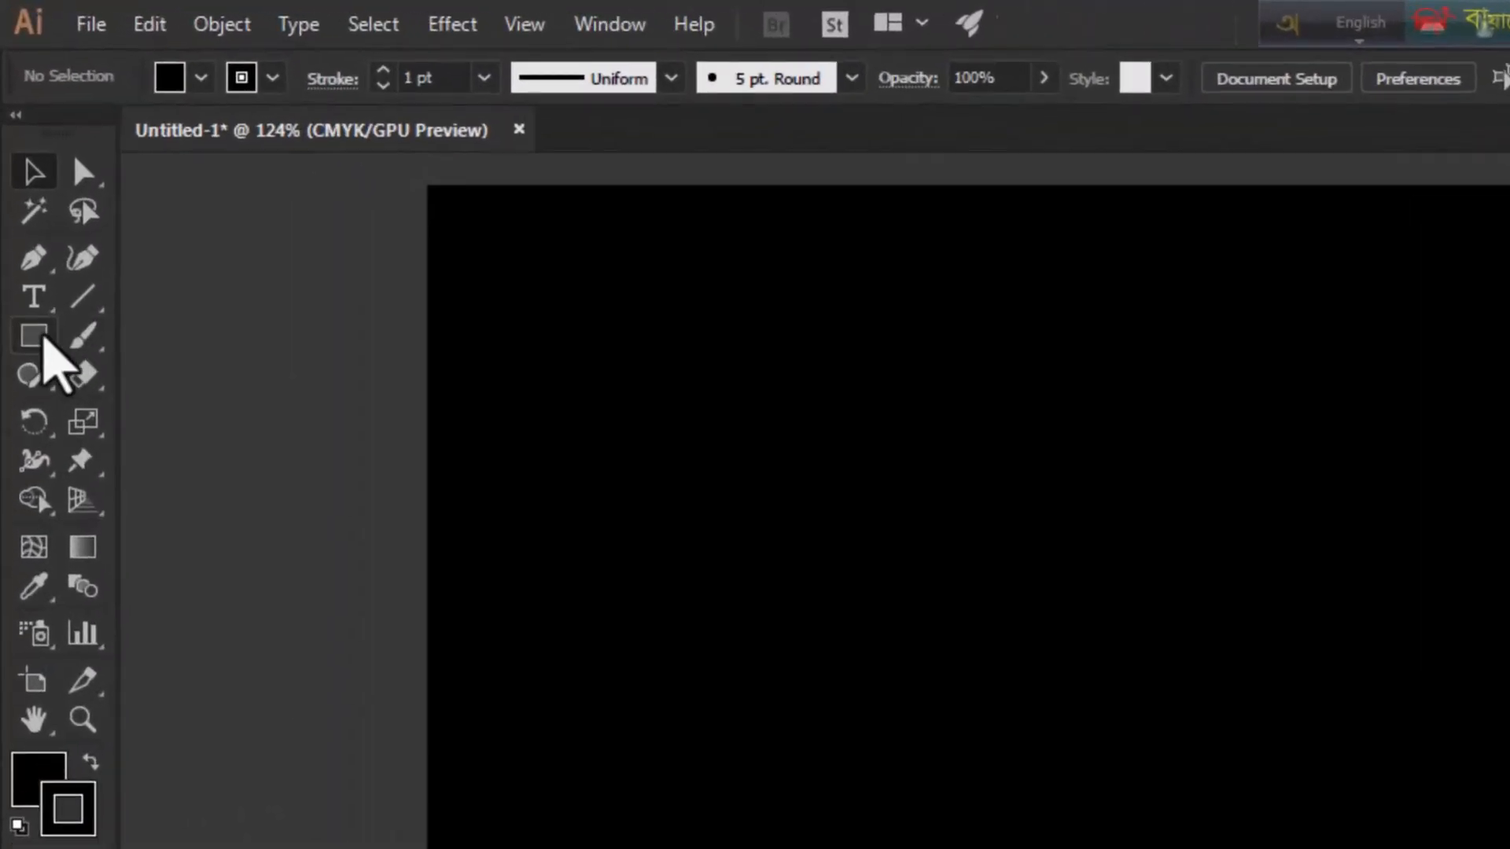
{"action": "left_click", "coordinate": [34, 336]}
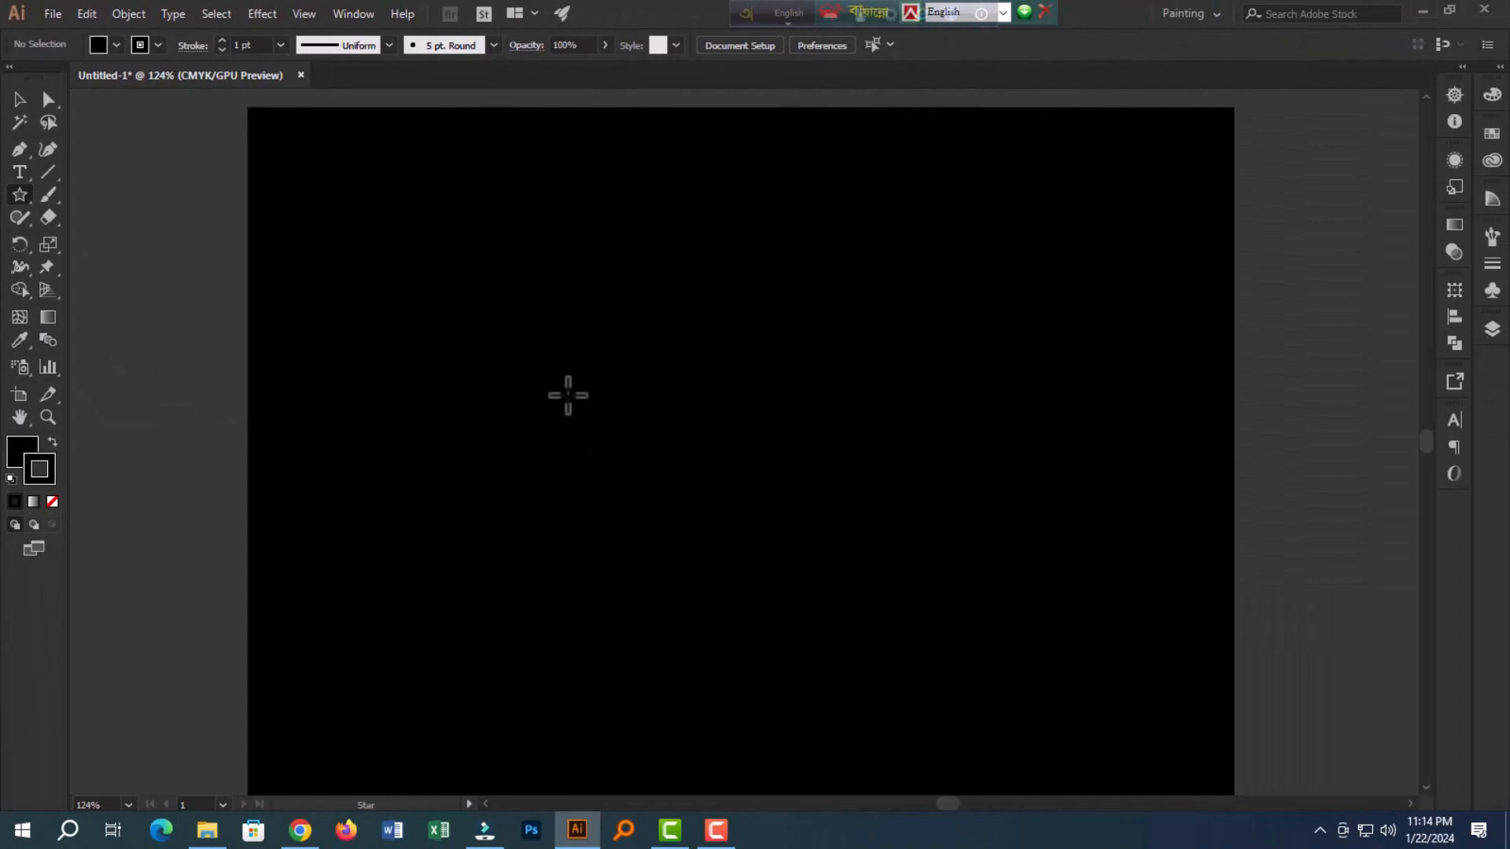
{"action": "left_click", "coordinate": [568, 396]}
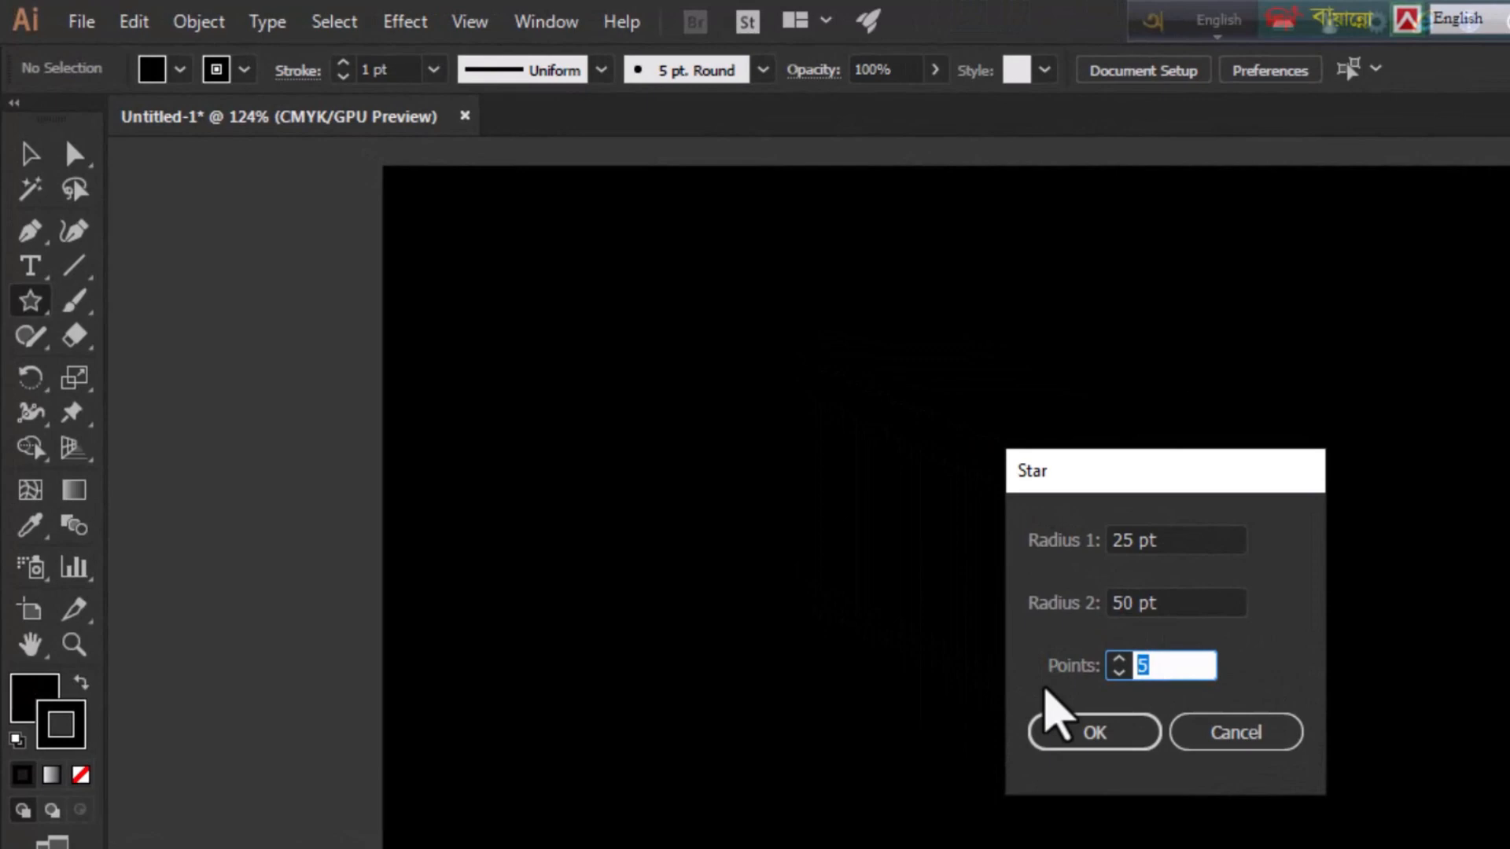
{"action": "left_click", "coordinate": [1118, 659]}
{"action": "left_click", "coordinate": [1097, 728]}
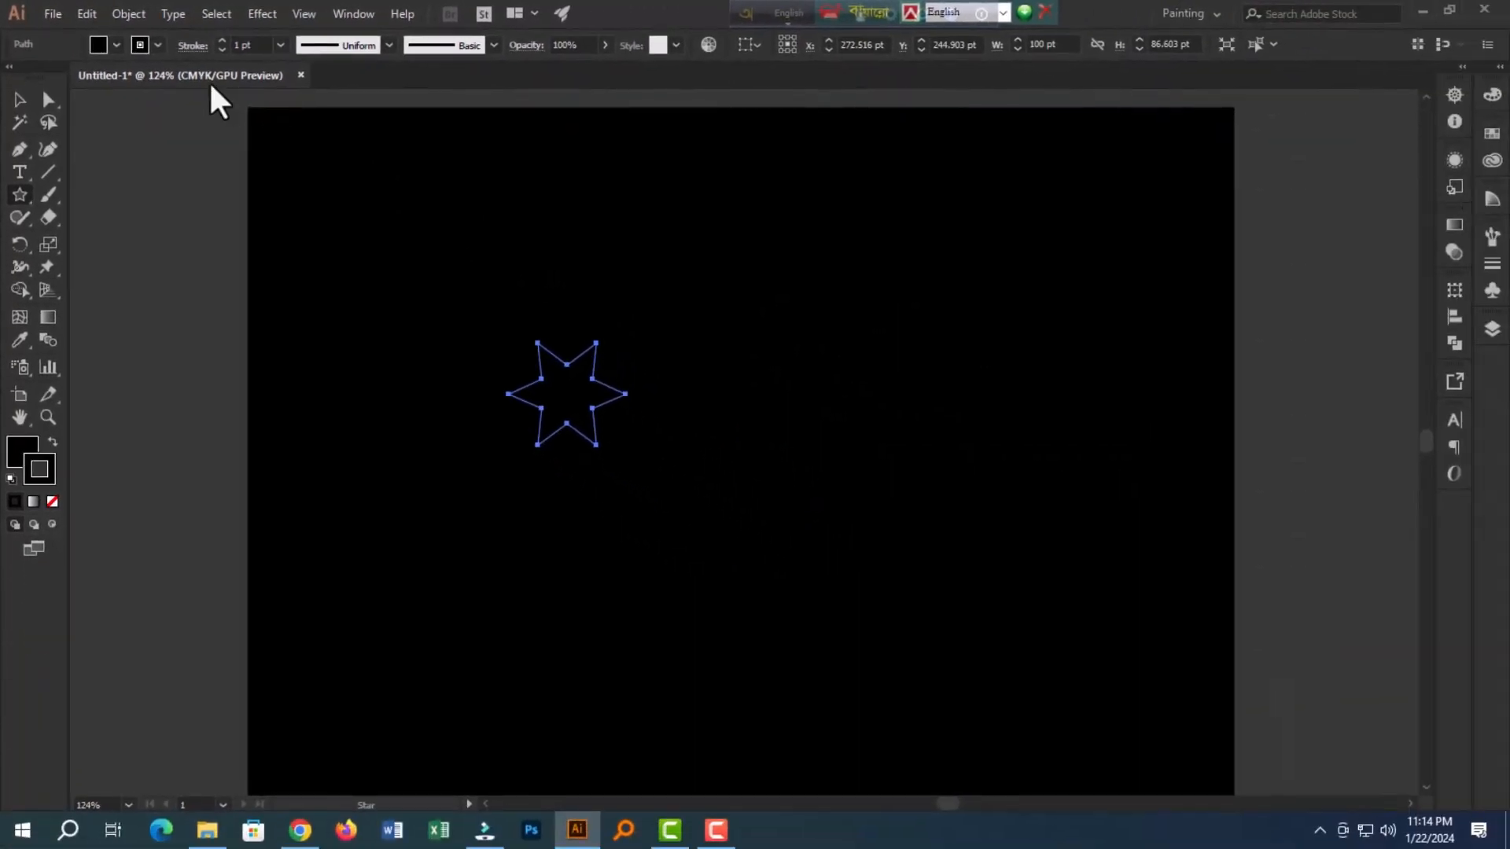
Remove the star's fill and give it a white stroke
{"action": "left_click", "coordinate": [115, 44]}
{"action": "left_click", "coordinate": [13, 76]}
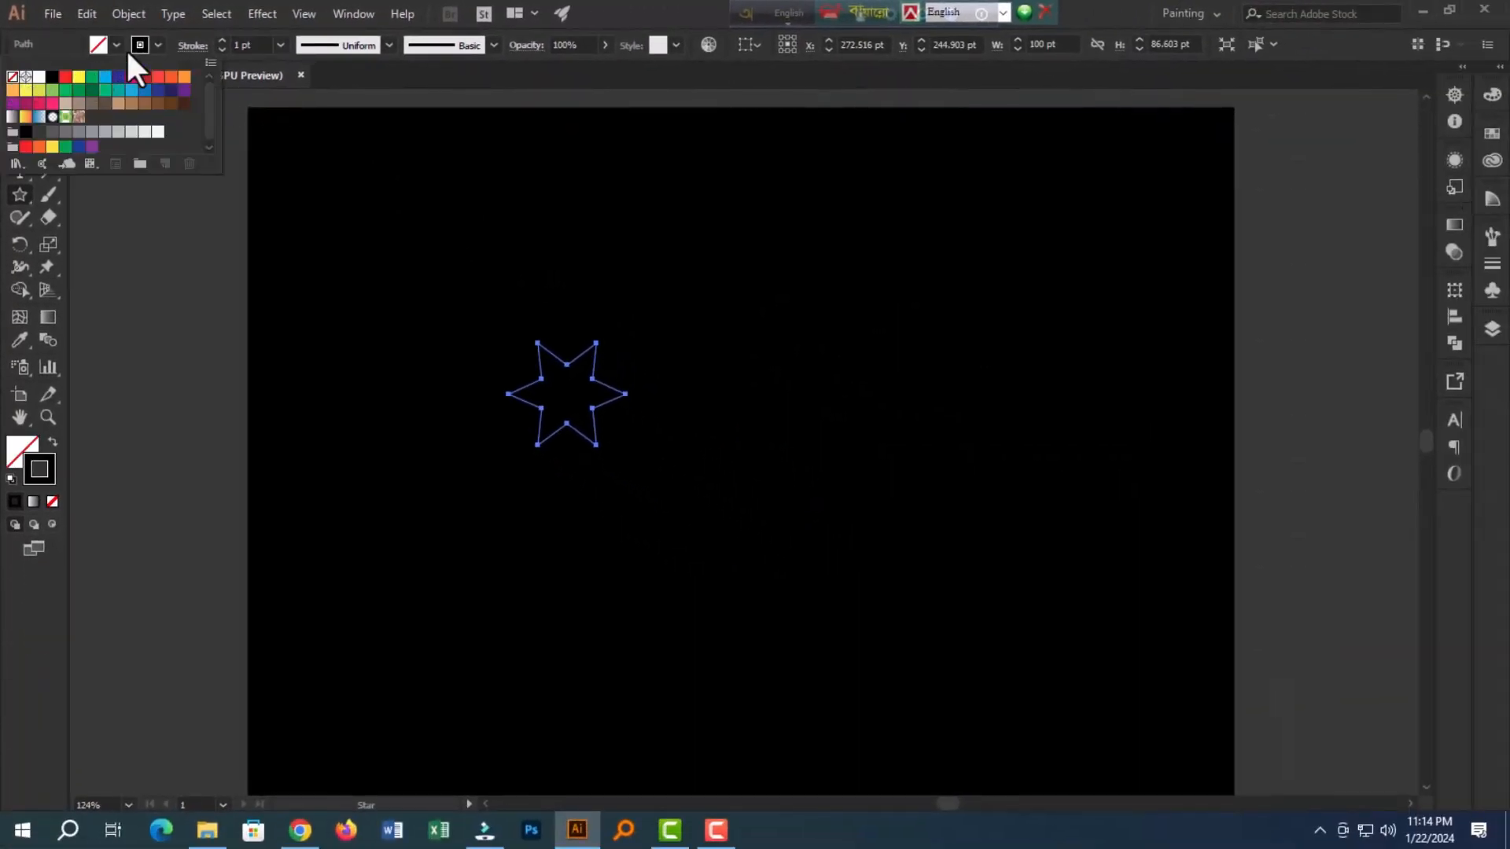
{"action": "left_click", "coordinate": [155, 45]}
{"action": "left_click", "coordinate": [158, 45]}
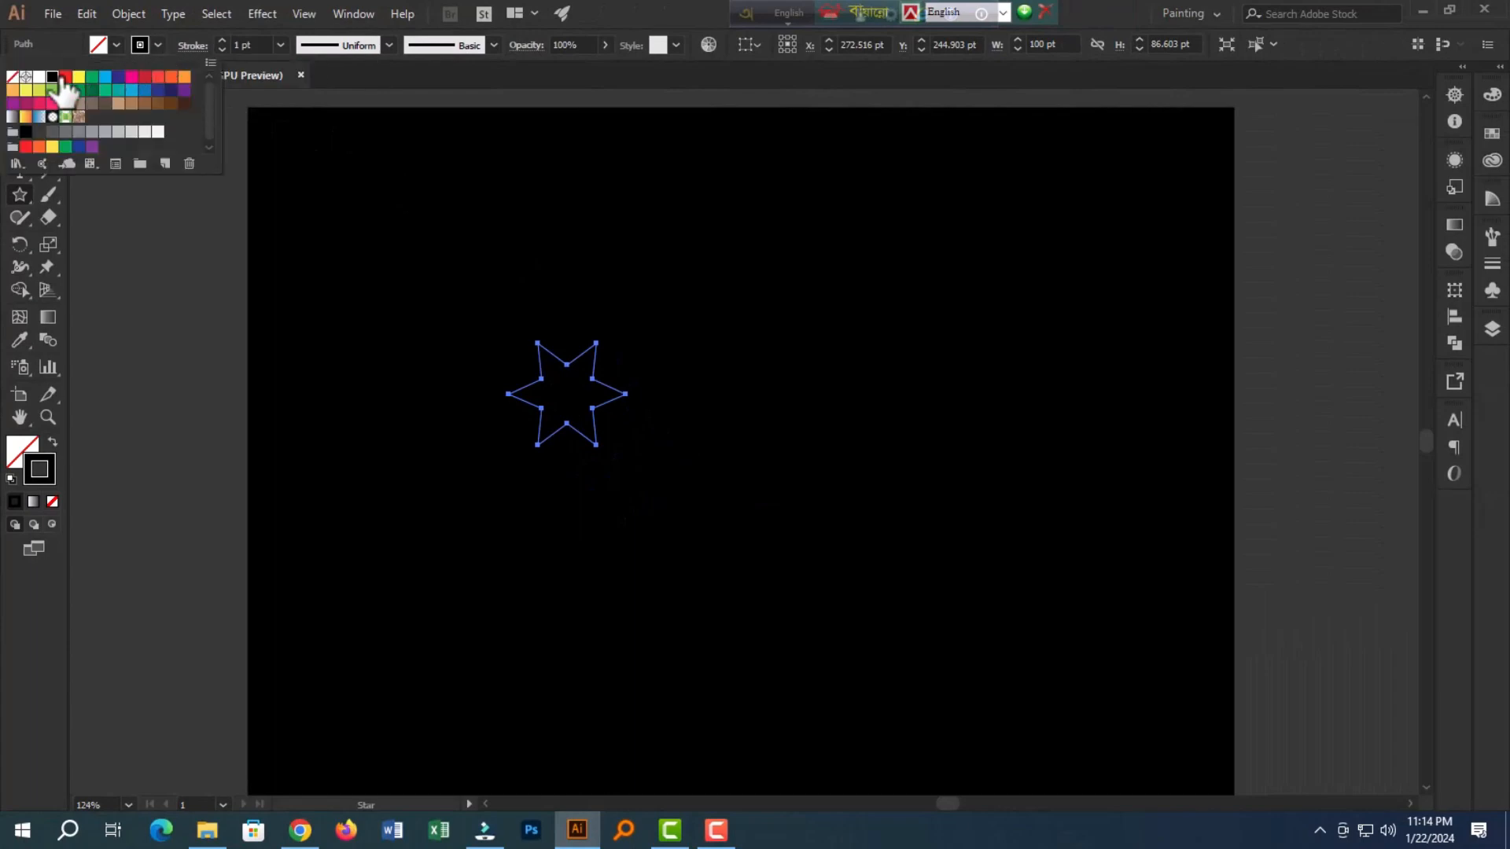
{"action": "left_click", "coordinate": [39, 77]}
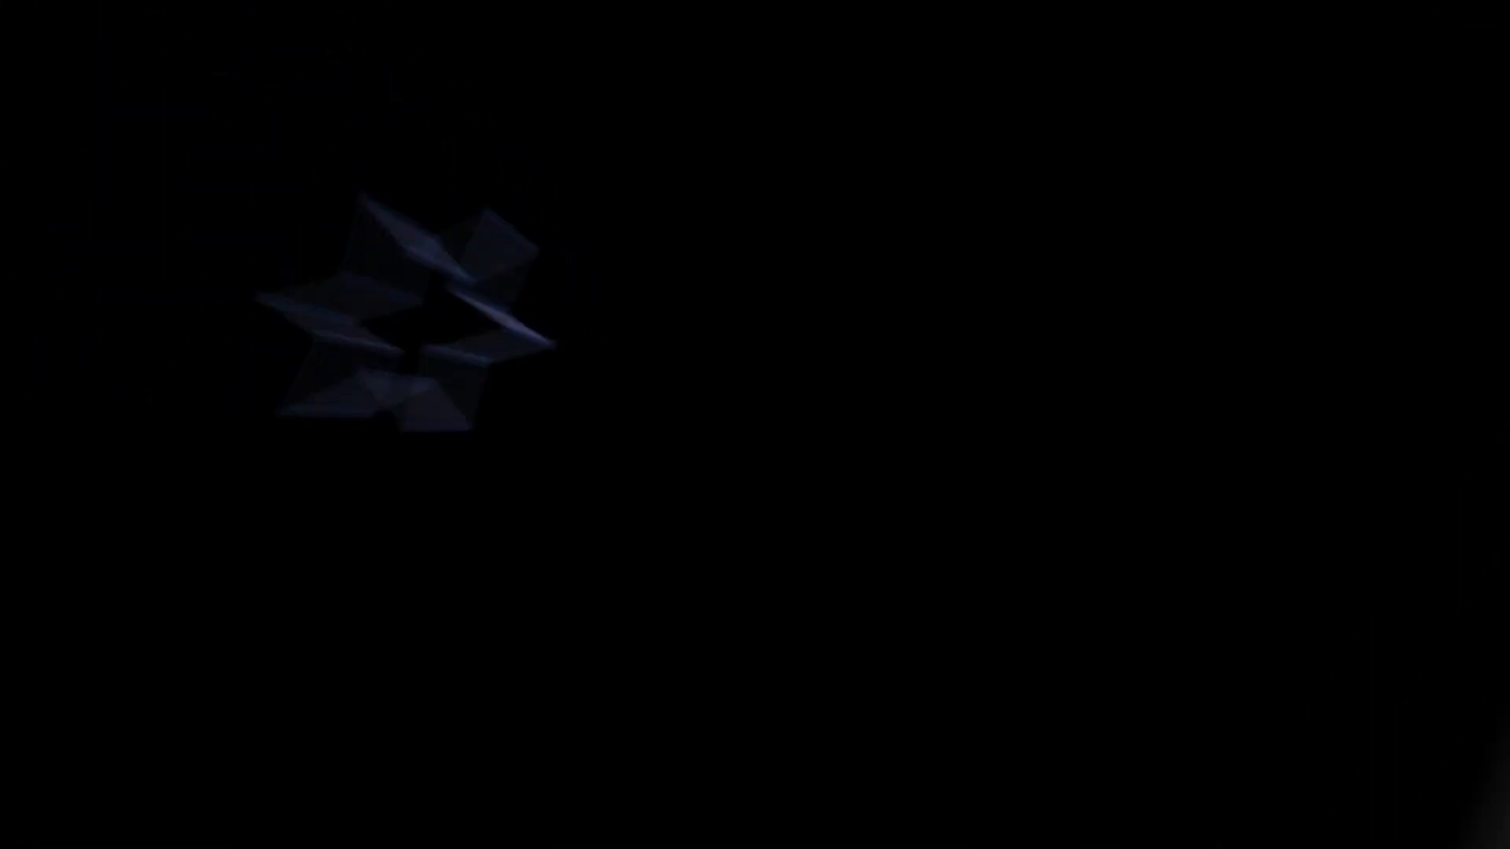
Enlarge the star proportionally to about 358 by 310 pt and move it near the artboard's centre
{"action": "left_click_drag", "start_coordinate": [626, 444], "coordinate": [825, 577]}
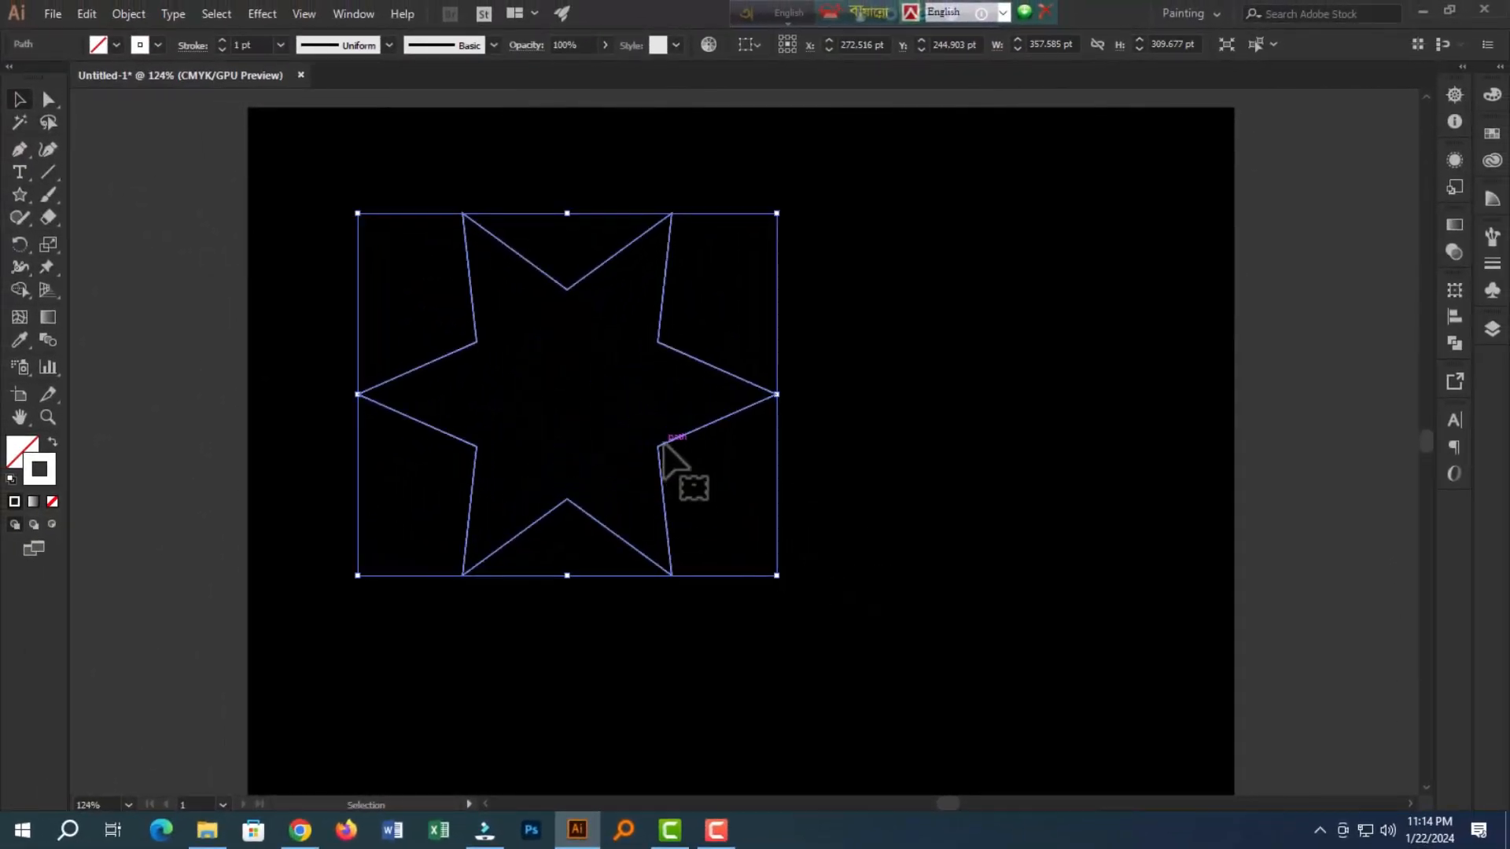
{"action": "left_click_drag", "start_coordinate": [662, 444], "coordinate": [810, 461]}
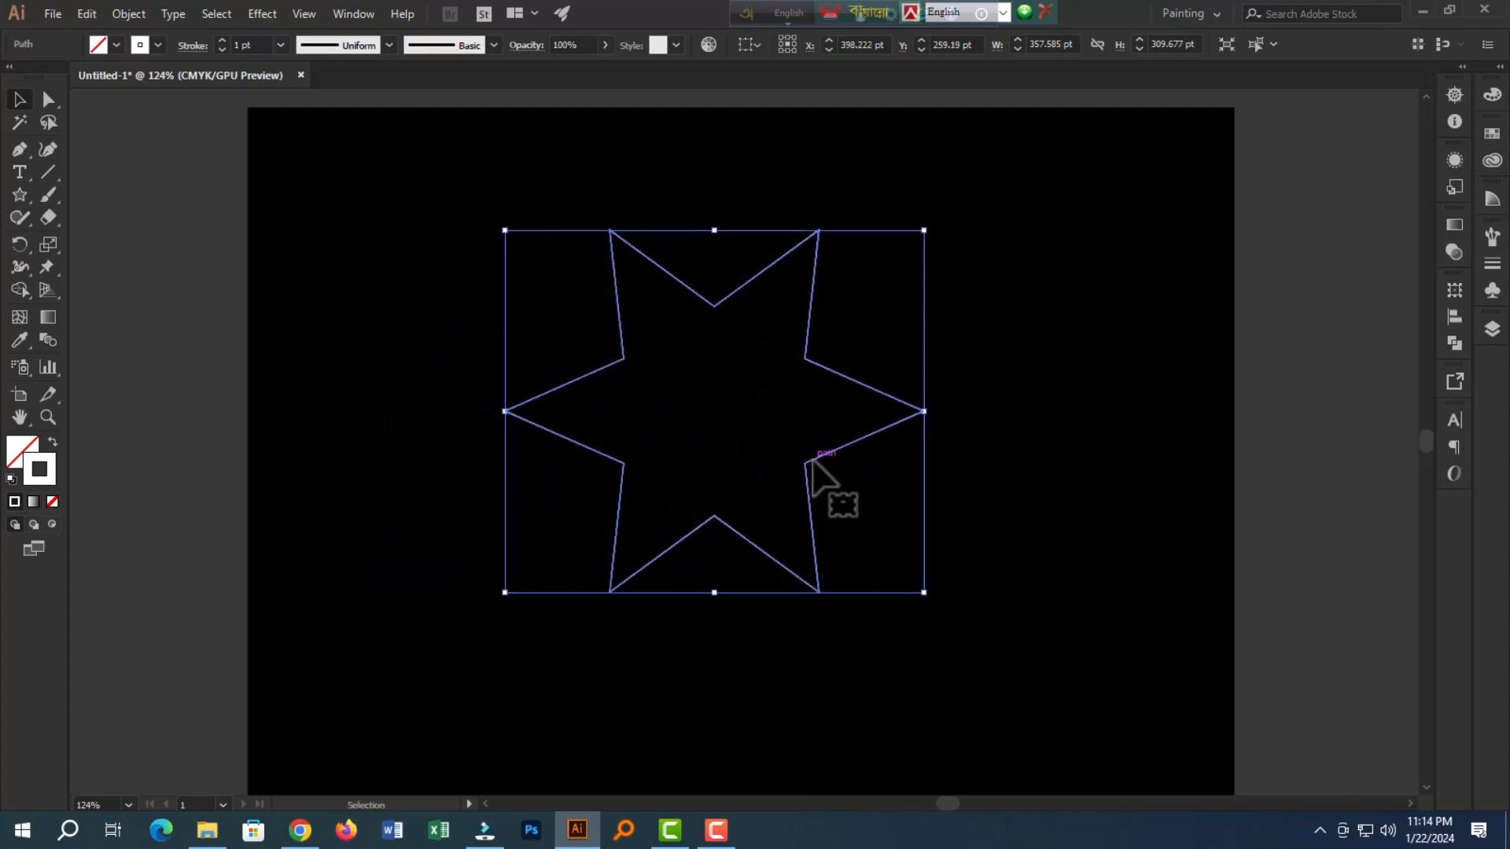
{"action": "left_click", "coordinate": [961, 352]}
Start a Transform effect on the star with a 6° rotation angle and turn on its preview
{"action": "left_click_drag", "start_coordinate": [886, 261], "coordinate": [616, 488]}
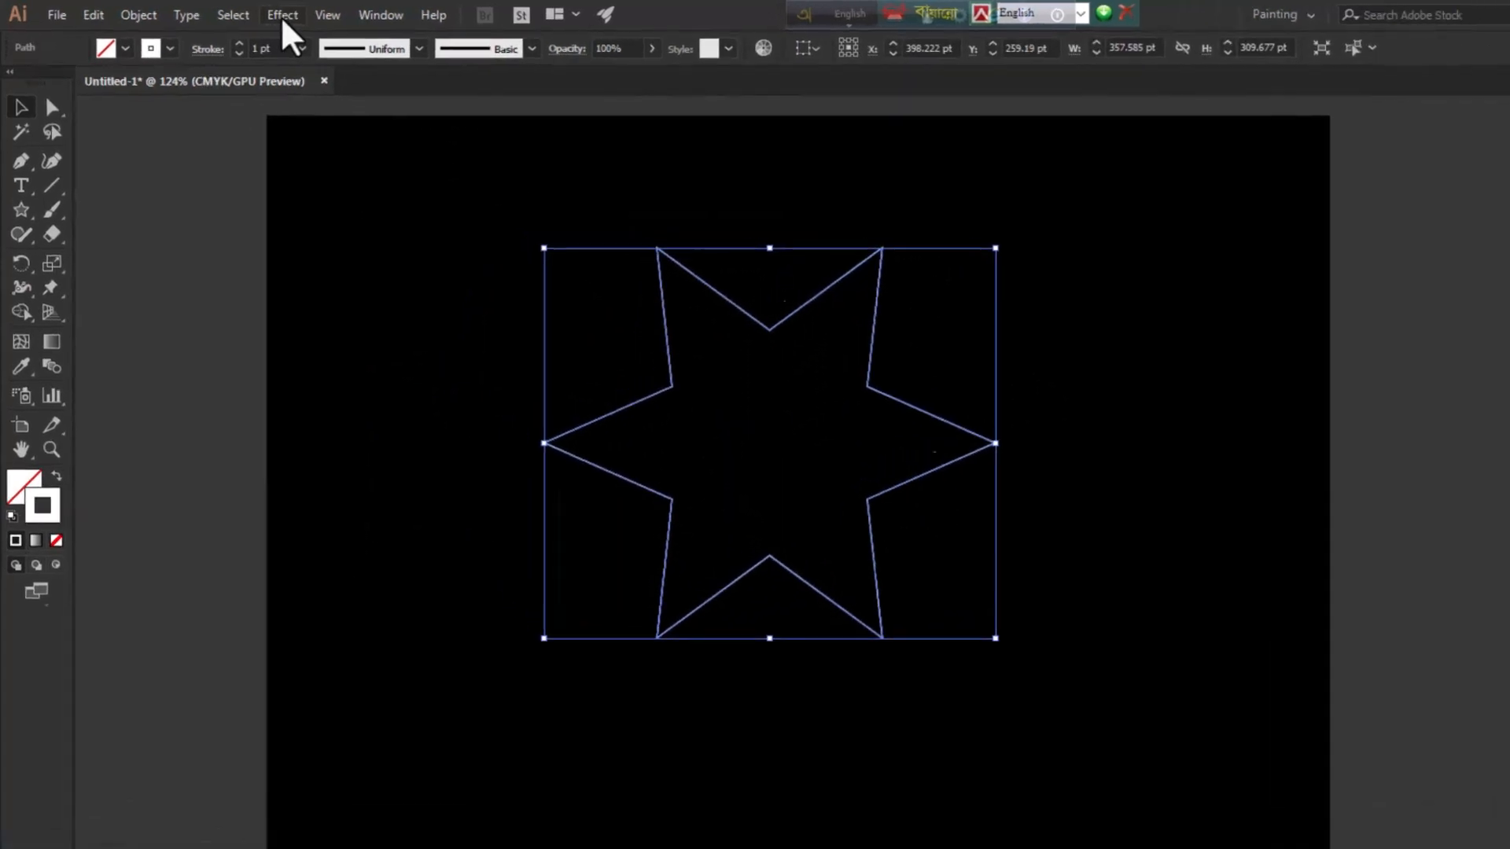
{"action": "left_click", "coordinate": [262, 14]}
{"action": "mouse_move", "coordinate": [345, 170]}
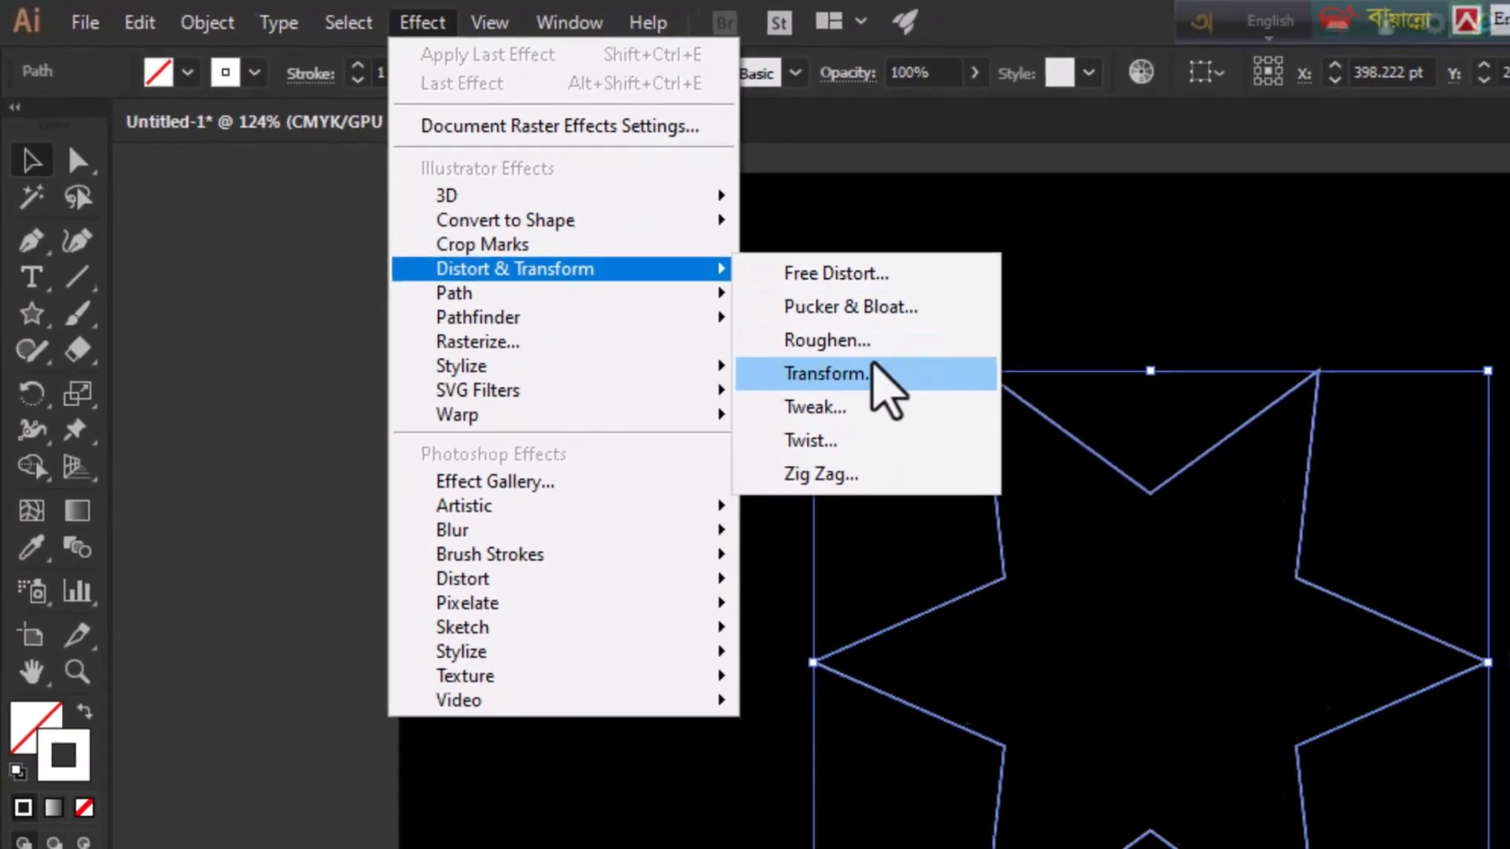
{"action": "left_click", "coordinate": [896, 395]}
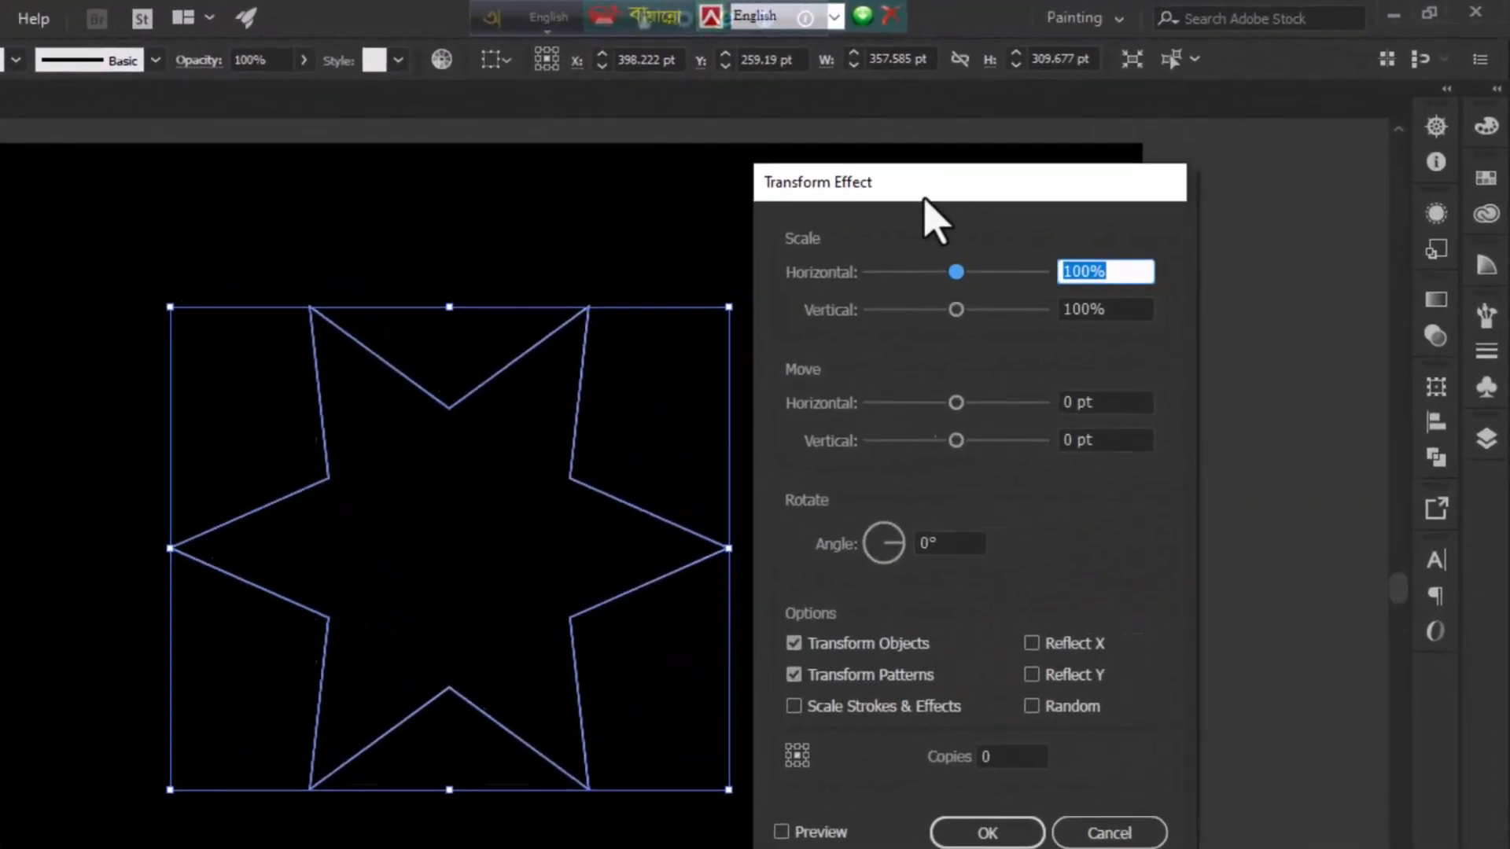
{"action": "left_click", "coordinate": [771, 683]}
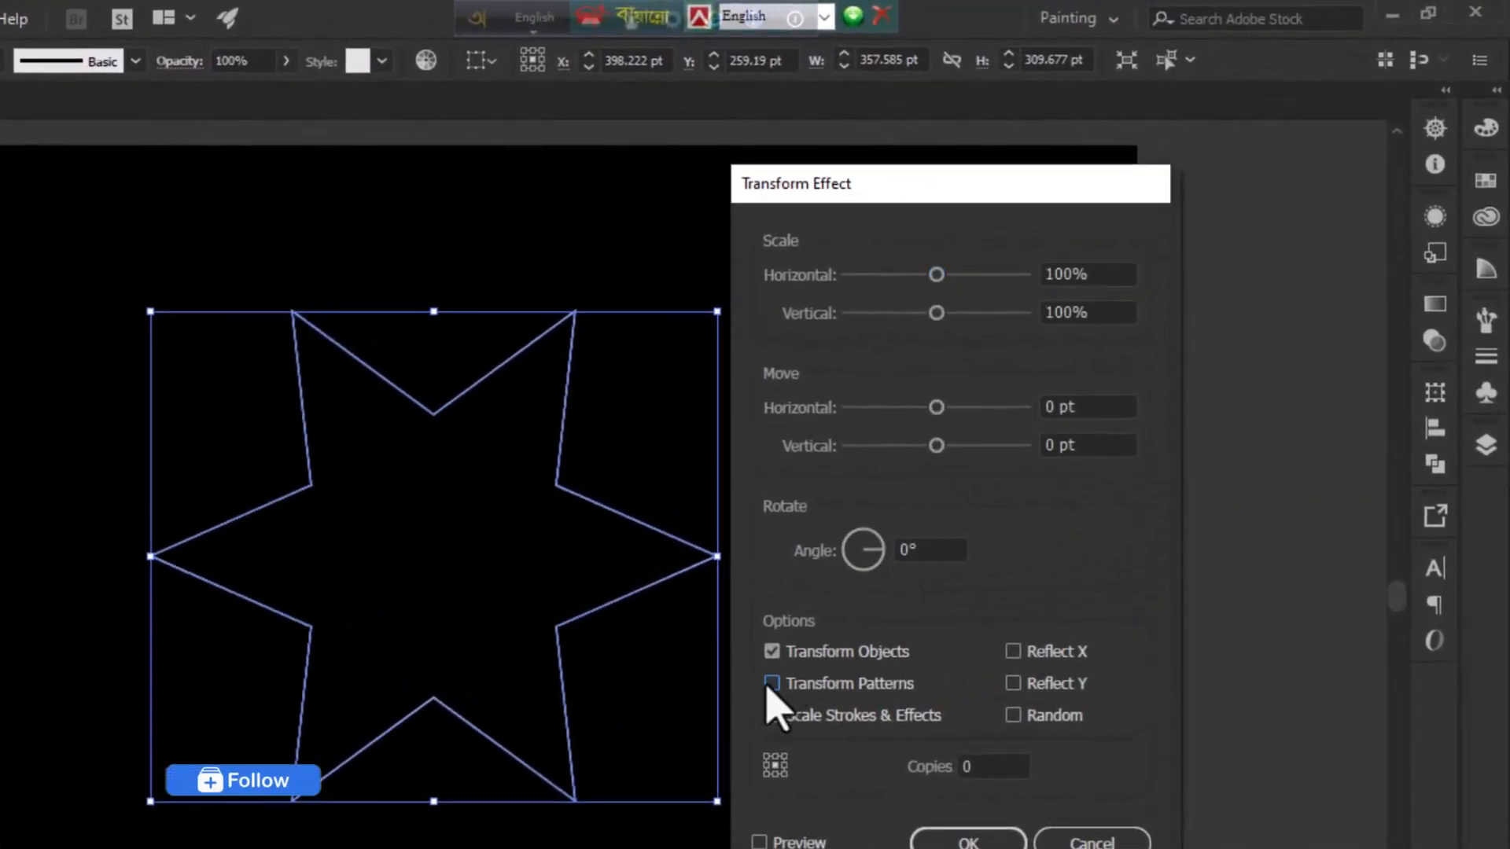
{"action": "left_click", "coordinate": [916, 550]}
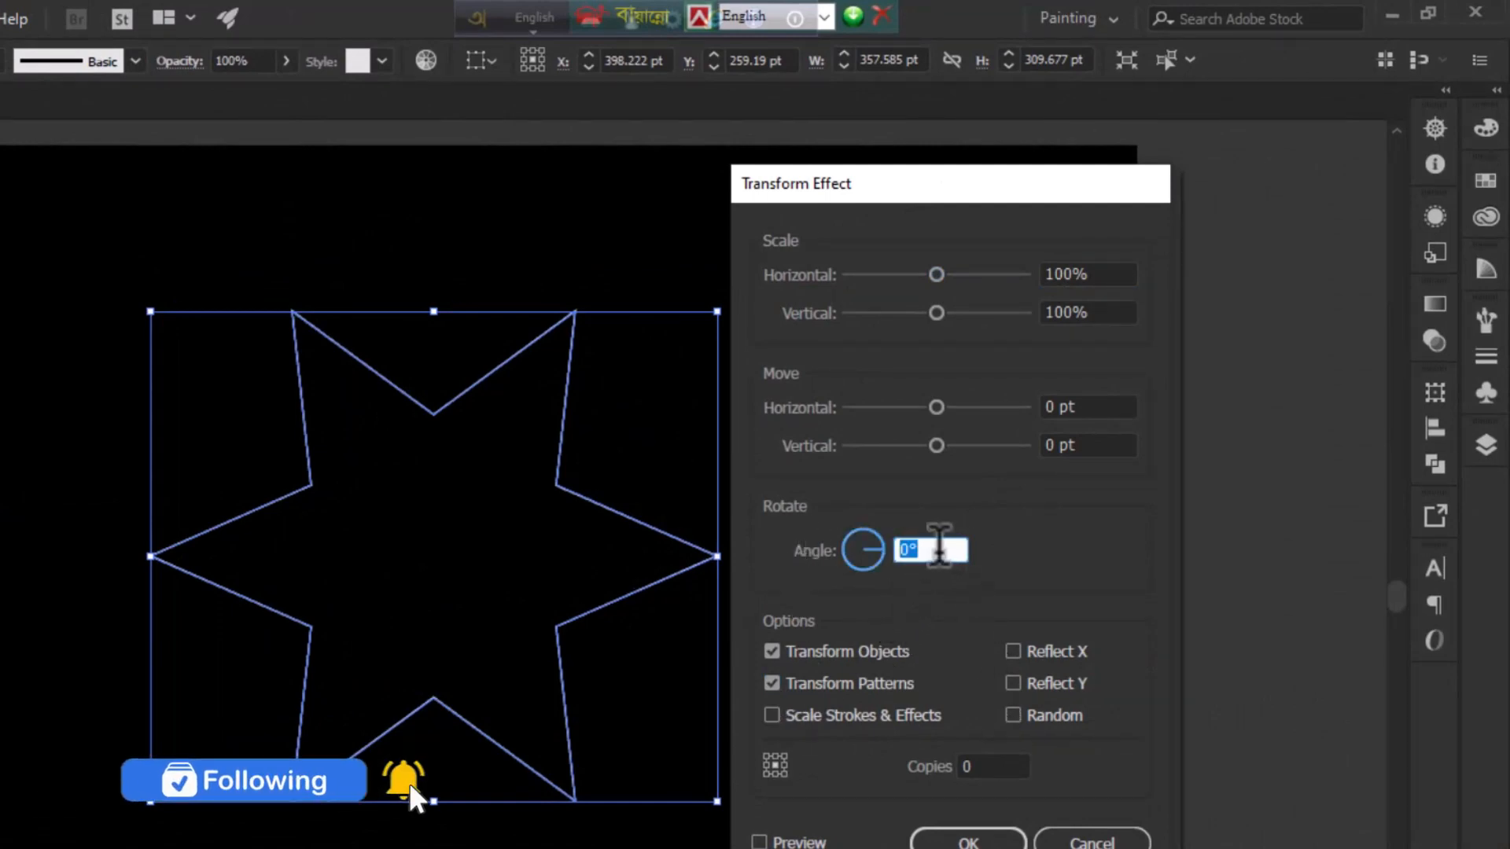
{"action": "type", "text": "6"}
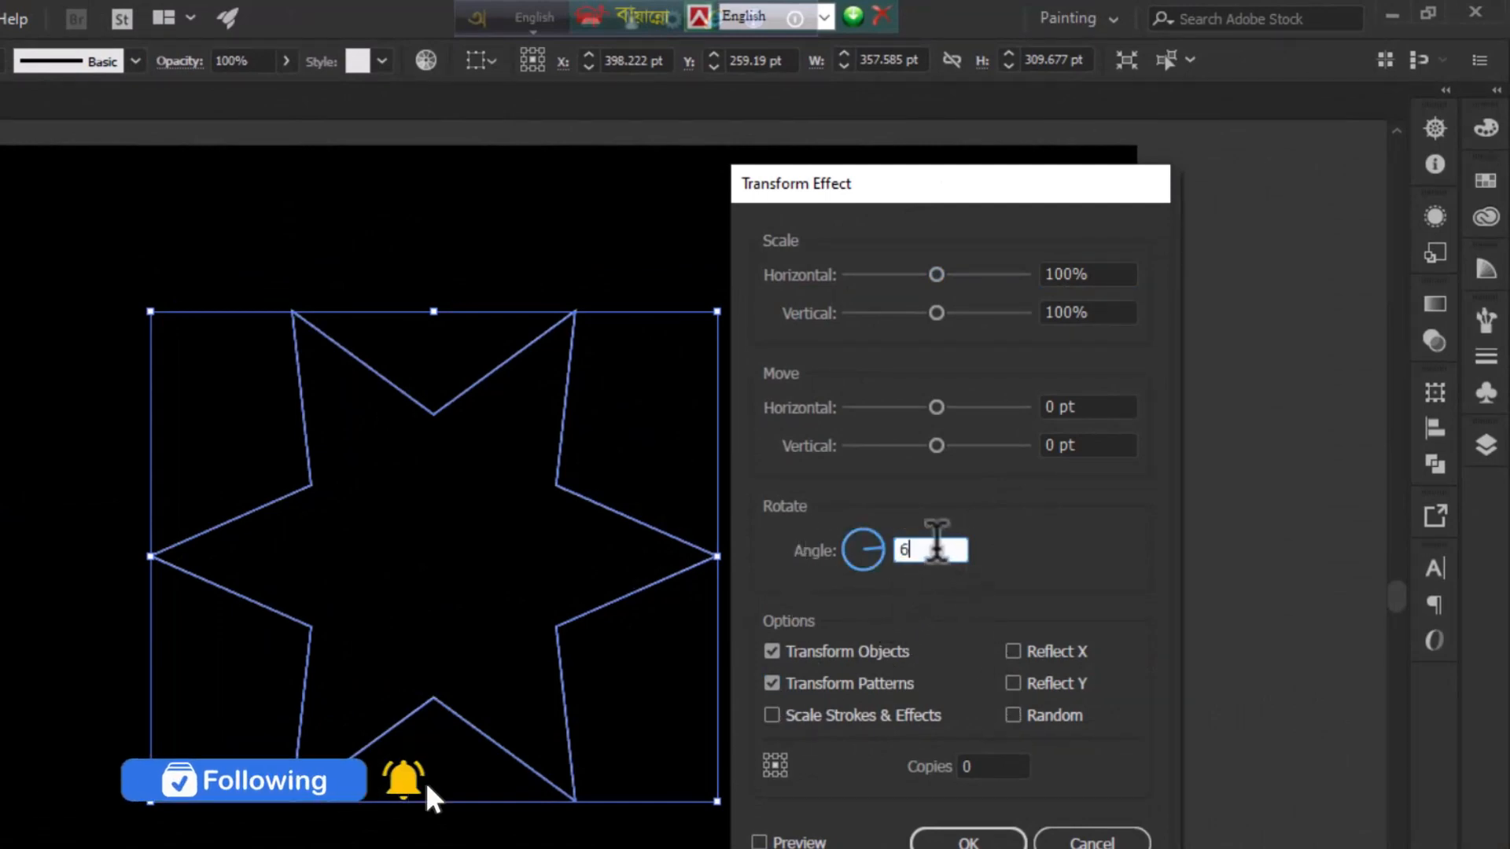
{"action": "left_click", "coordinate": [978, 765]}
{"action": "left_click", "coordinate": [760, 842]}
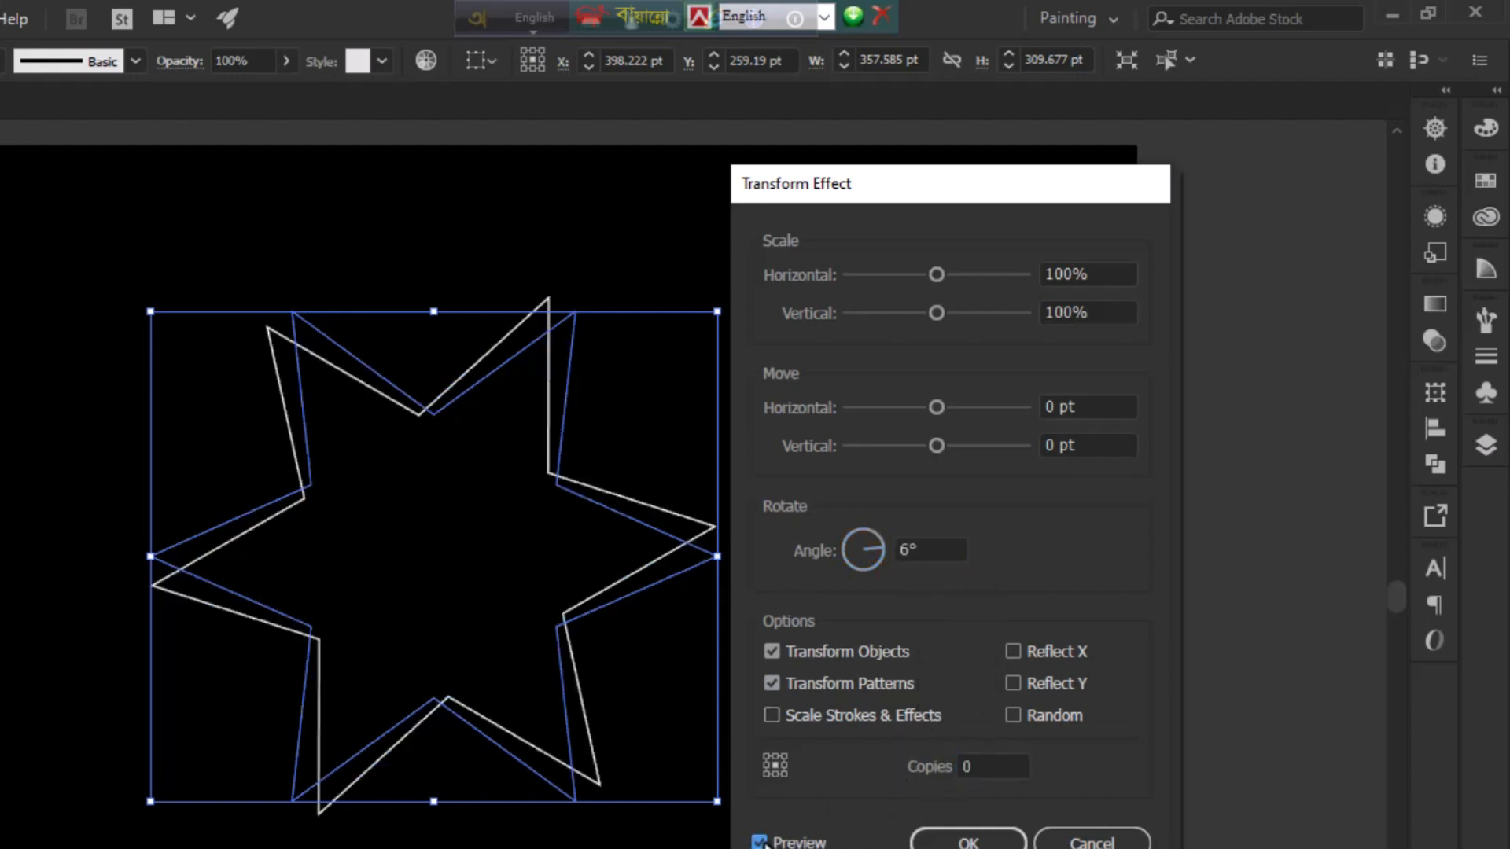
Set the Transform effect's number of copies to 6 and apply it to the star
{"action": "left_click", "coordinate": [969, 766]}
{"action": "key", "text": "Up"}
{"action": "key", "text": "Up"}
{"action": "key", "text": "Up"}
{"action": "key", "text": "Up"}
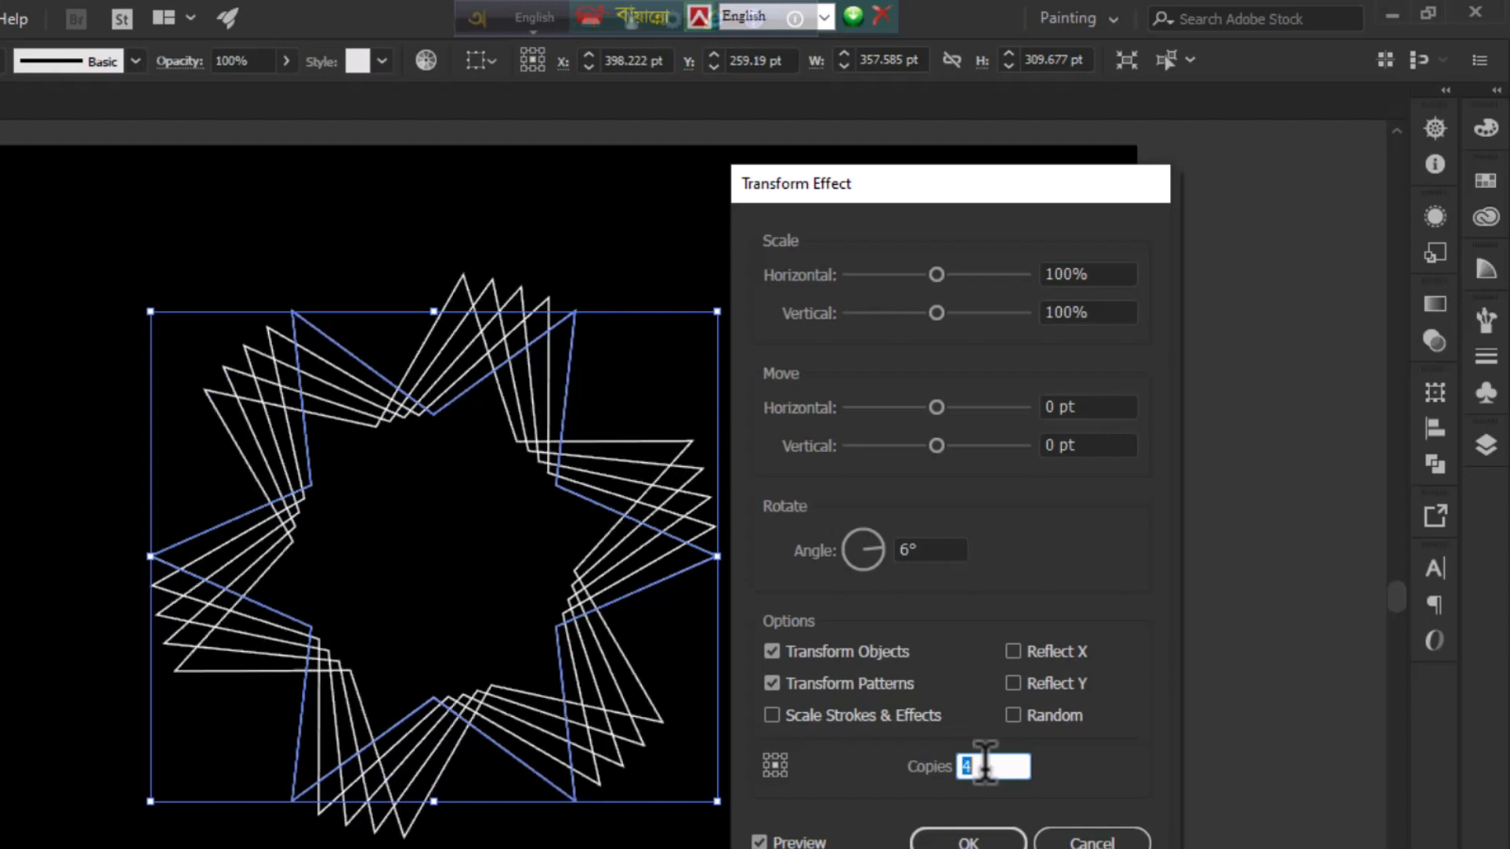
{"action": "key", "text": "Up"}
{"action": "key", "text": "Up"}
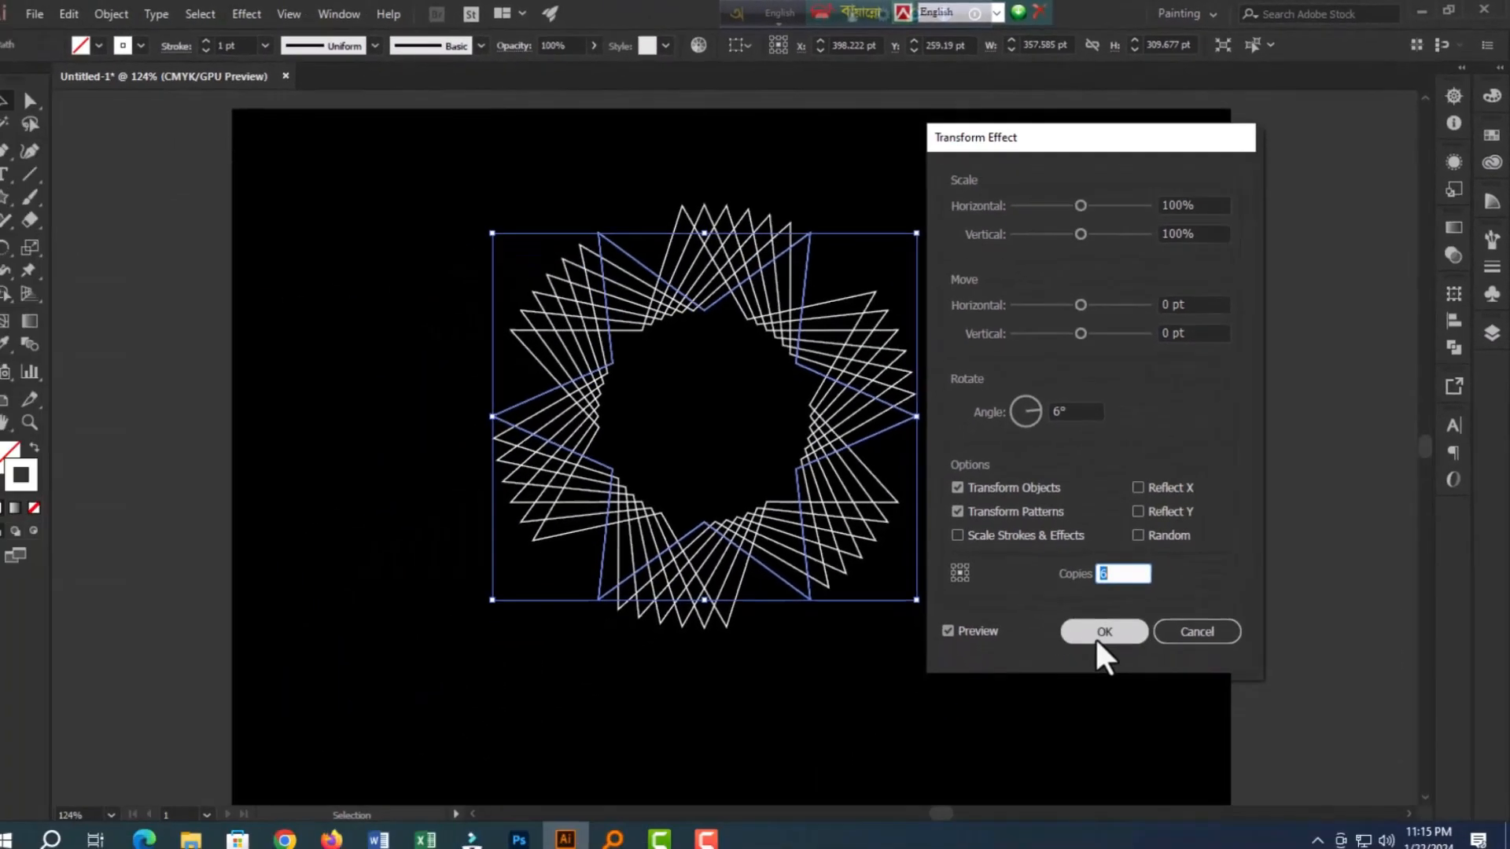
{"action": "left_click", "coordinate": [968, 841]}
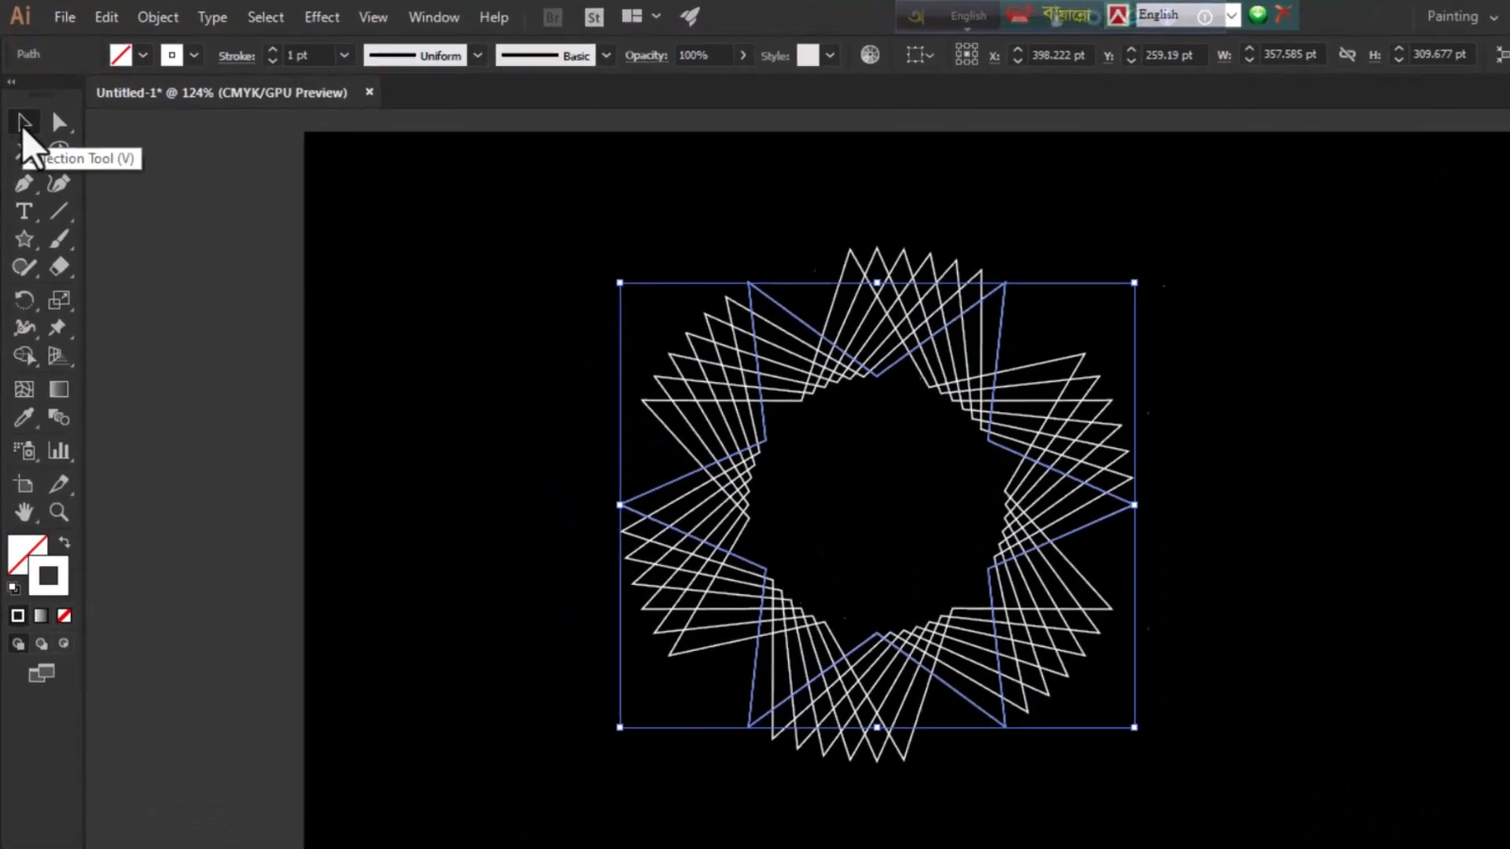
Round all corners of the star with the live corner widgets to a radius of about 14 pt
{"action": "left_click", "coordinate": [48, 99]}
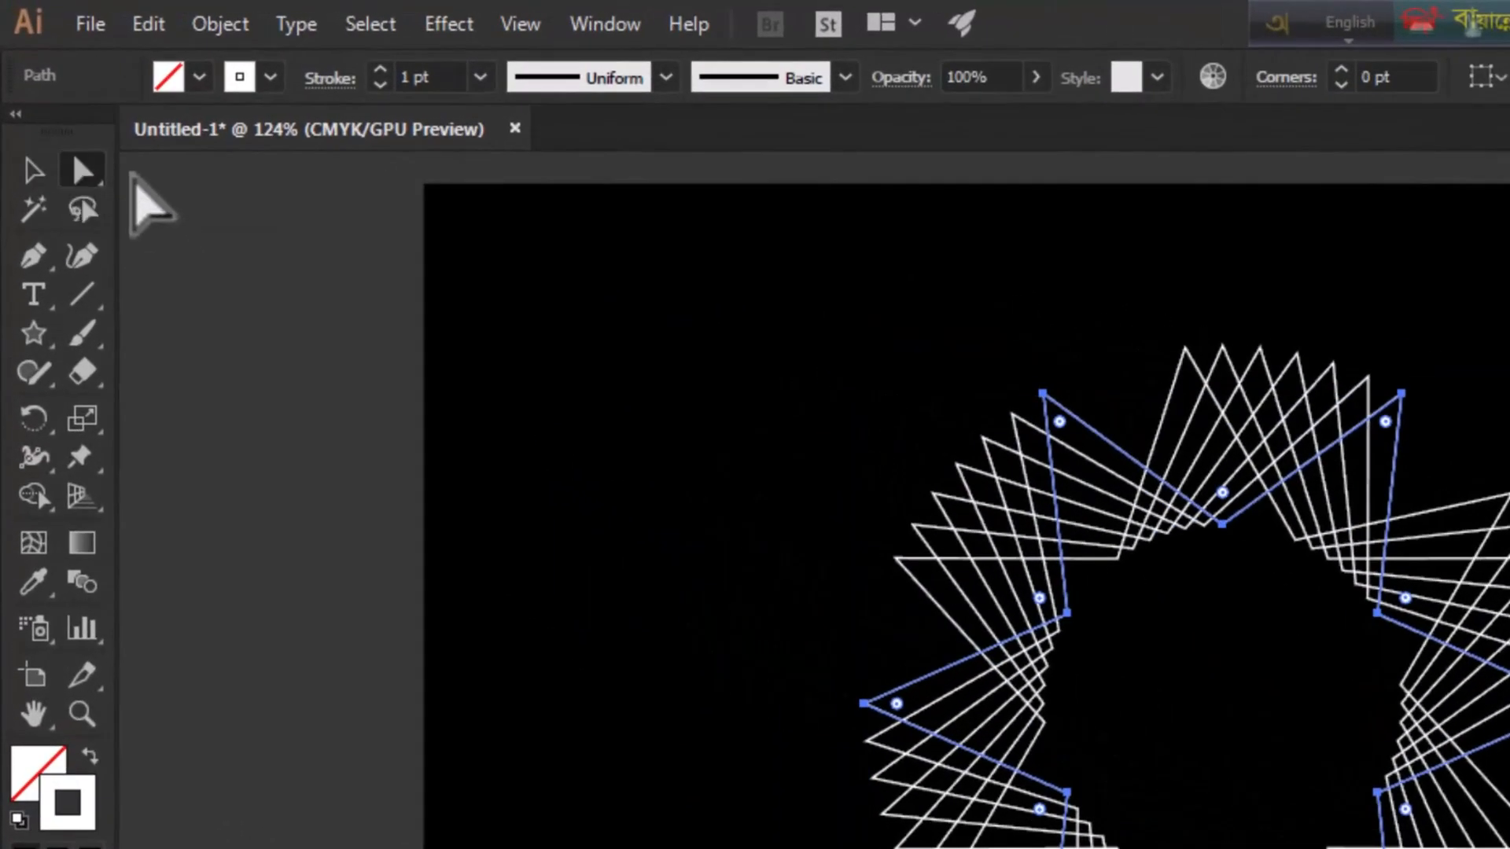
{"action": "left_click_drag", "start_coordinate": [1065, 433], "coordinate": [1076, 465]}
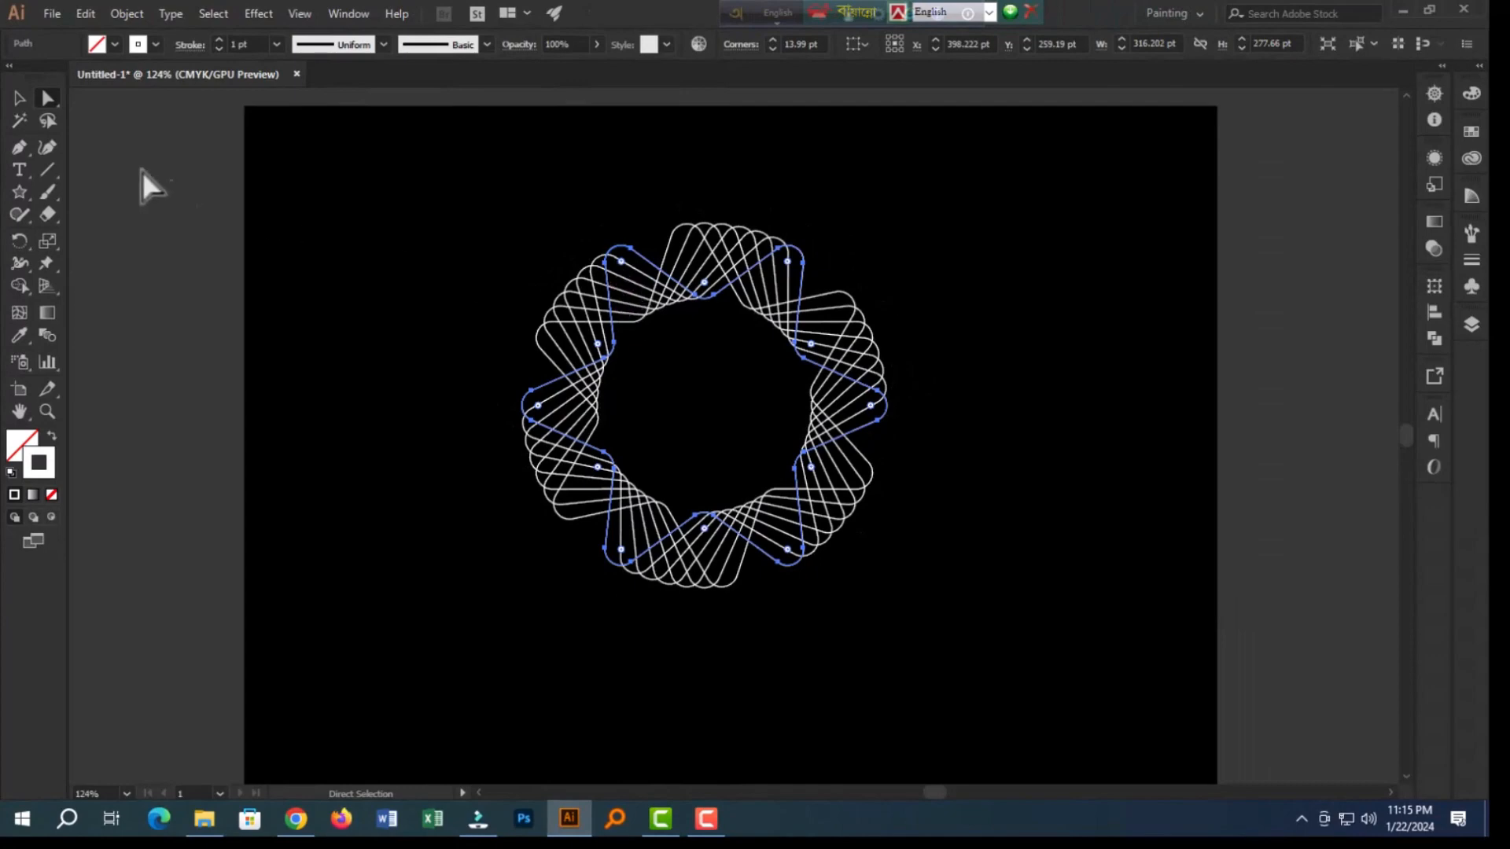
{"action": "left_click", "coordinate": [21, 99]}
{"action": "left_click", "coordinate": [472, 268]}
Change the stroke colour of the rounded star pattern to light yellow
{"action": "left_click_drag", "start_coordinate": [870, 211], "coordinate": [460, 560]}
{"action": "left_click", "coordinate": [154, 45]}
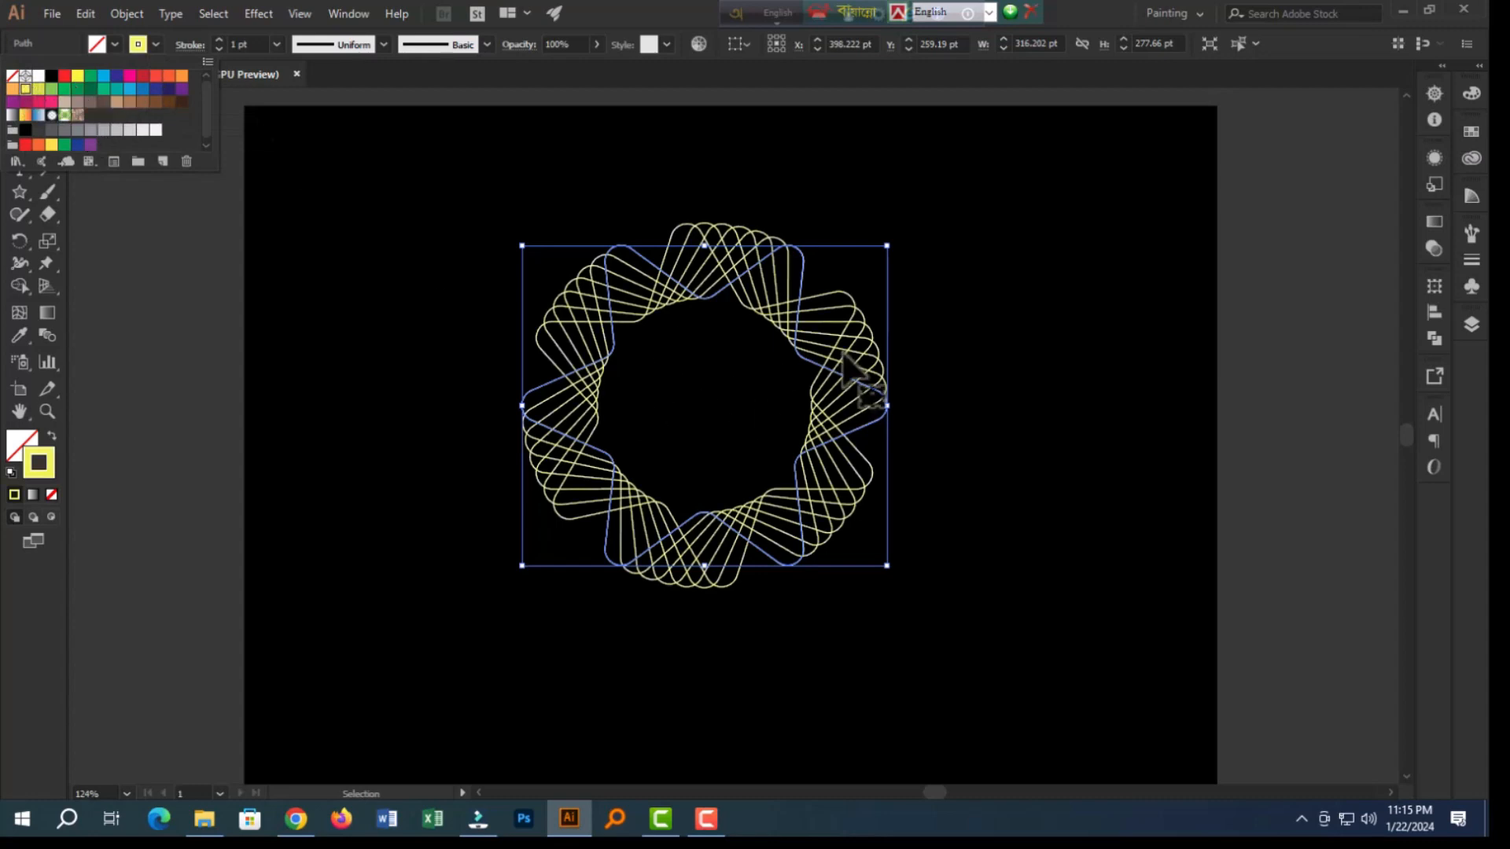
{"action": "left_click", "coordinate": [962, 354]}
{"action": "left_click", "coordinate": [928, 267]}
Copy the yellow rounded-star pattern and paste the copy in front of the original
{"action": "left_click_drag", "start_coordinate": [911, 203], "coordinate": [477, 582]}
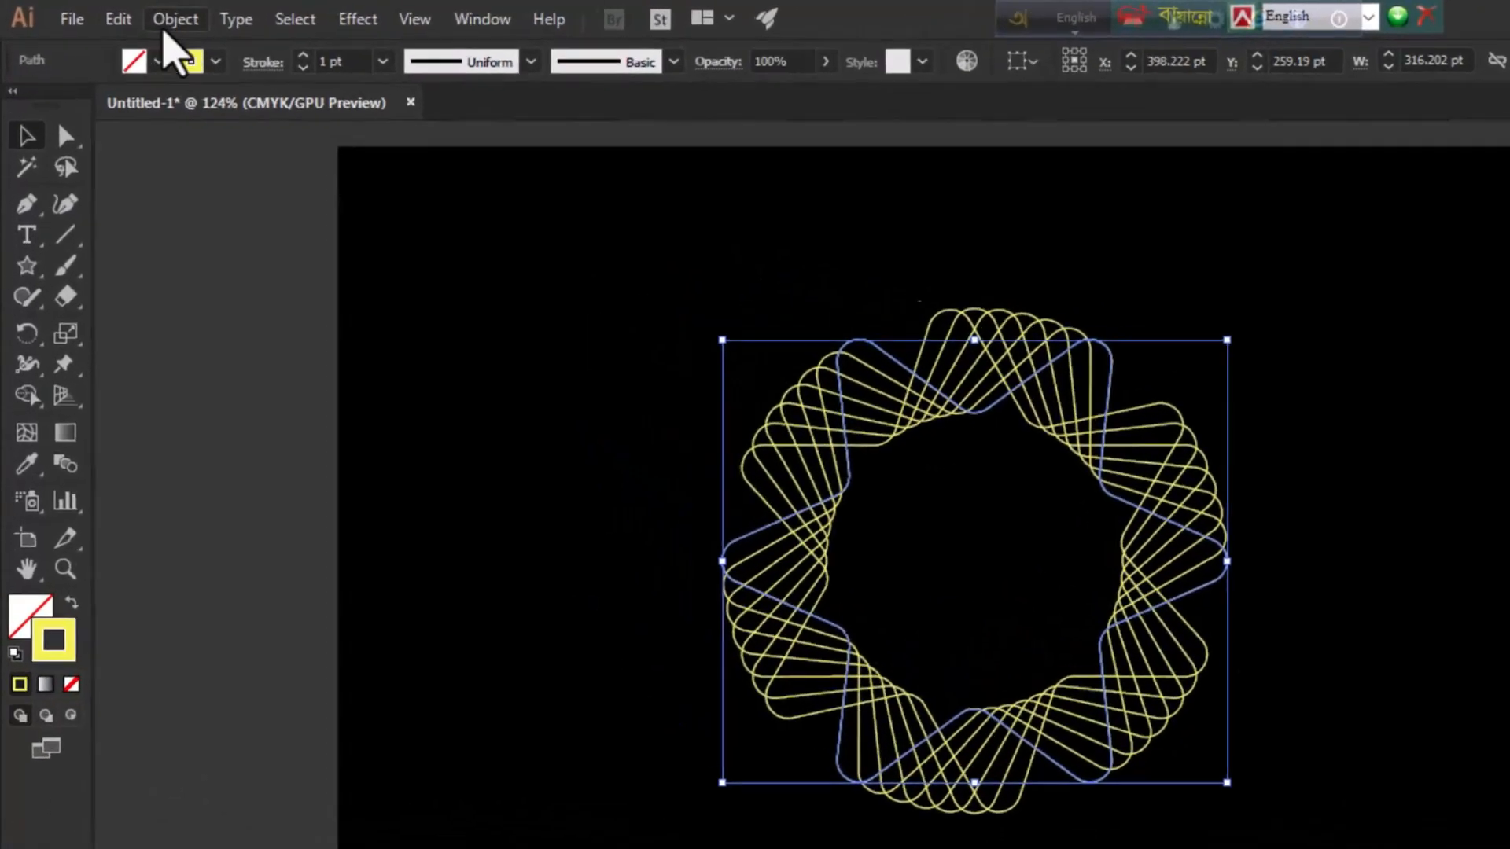
{"action": "left_click", "coordinate": [85, 14]}
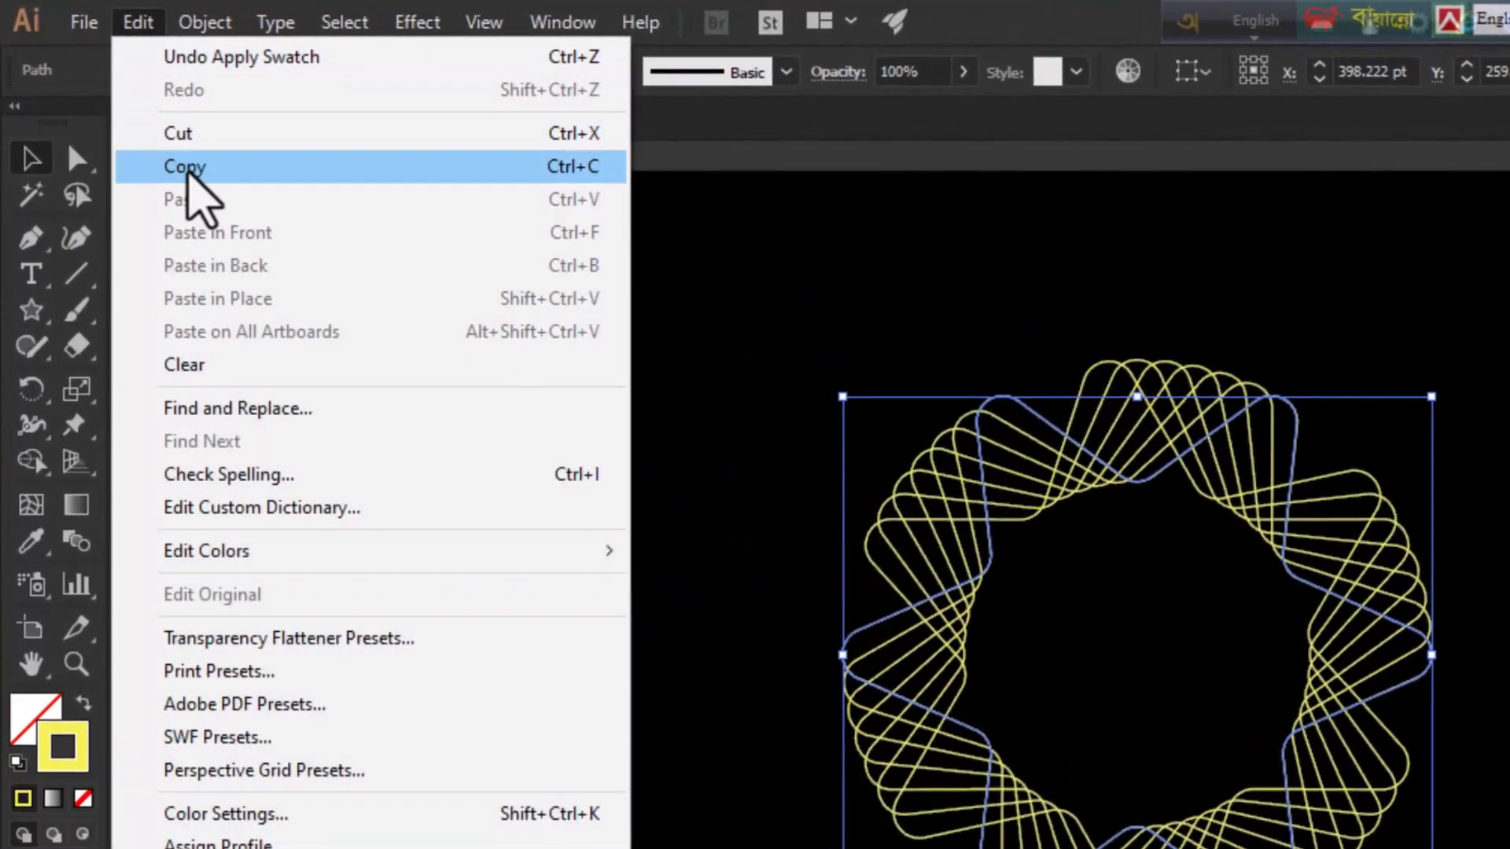
{"action": "left_click", "coordinate": [187, 171]}
{"action": "left_click", "coordinate": [135, 25]}
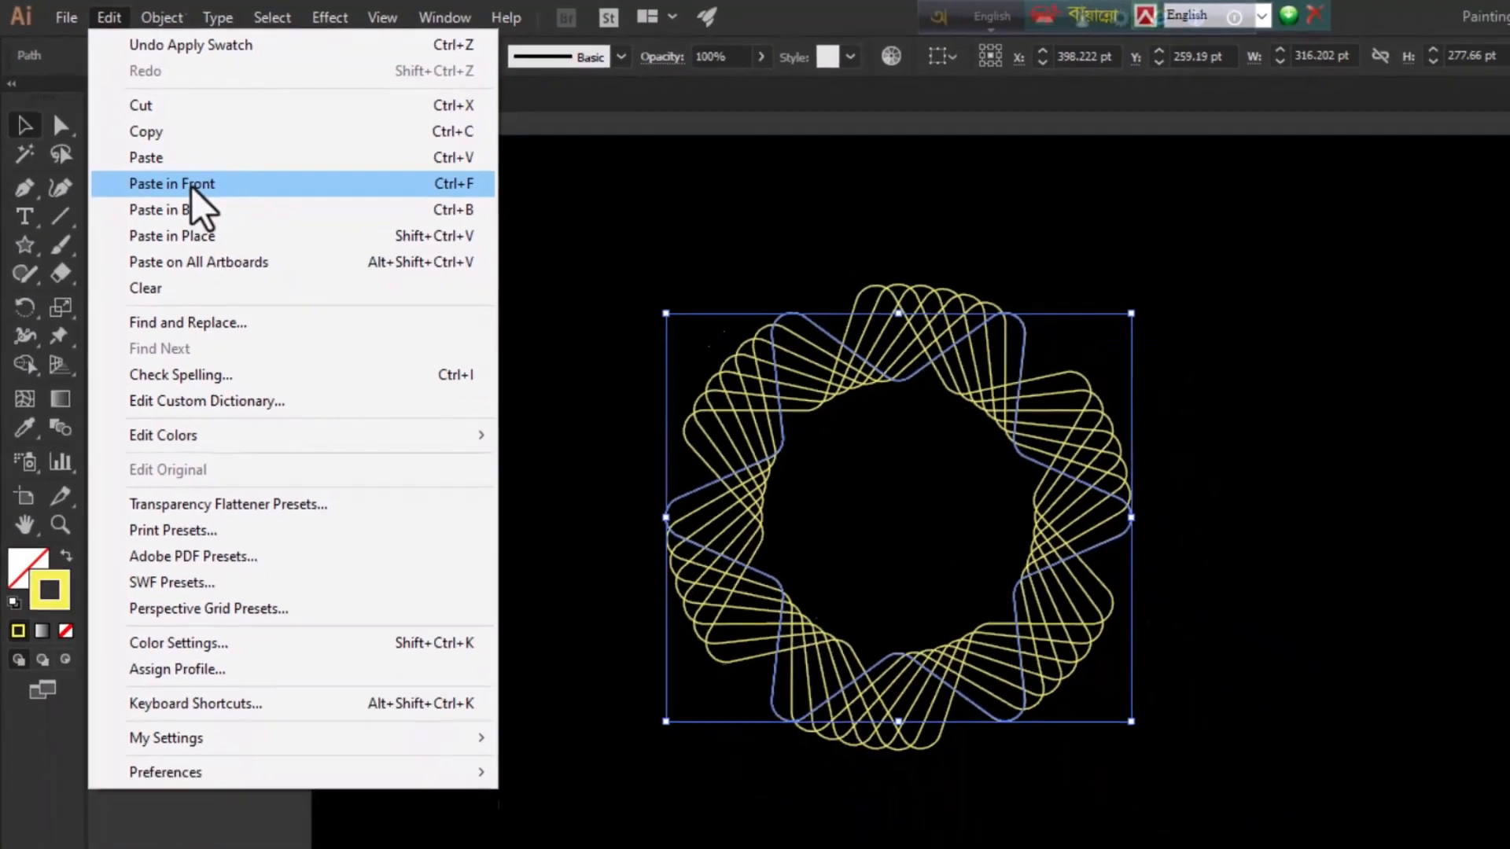
{"action": "left_click", "coordinate": [220, 232]}
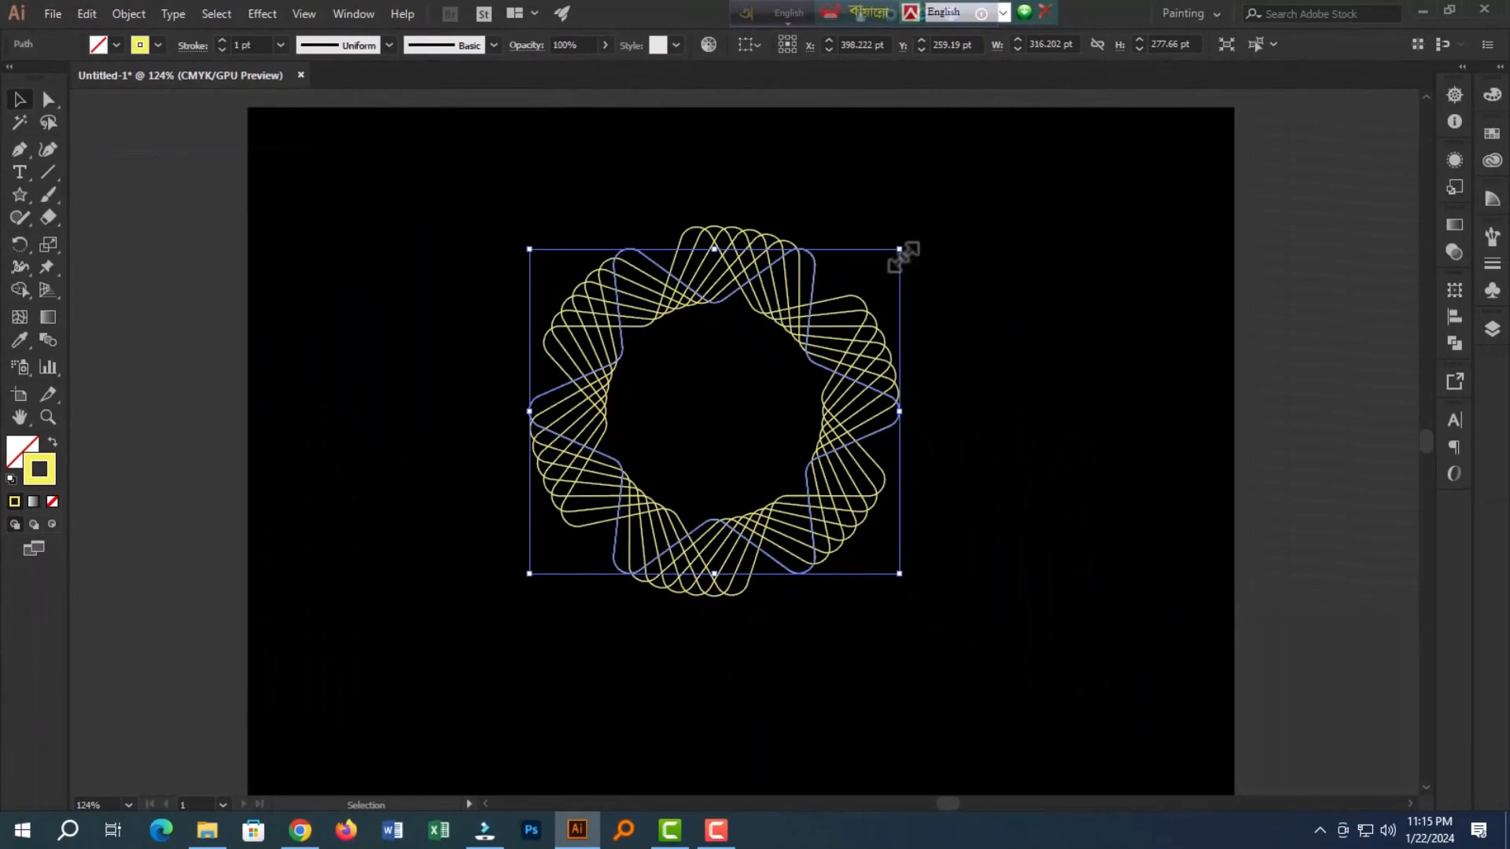
Scale the pasted star down about its centre to about 137 × 151 pt and rotate it to sit inside the outer ring
{"action": "left_click_drag", "start_coordinate": [903, 254], "coordinate": [748, 297]}
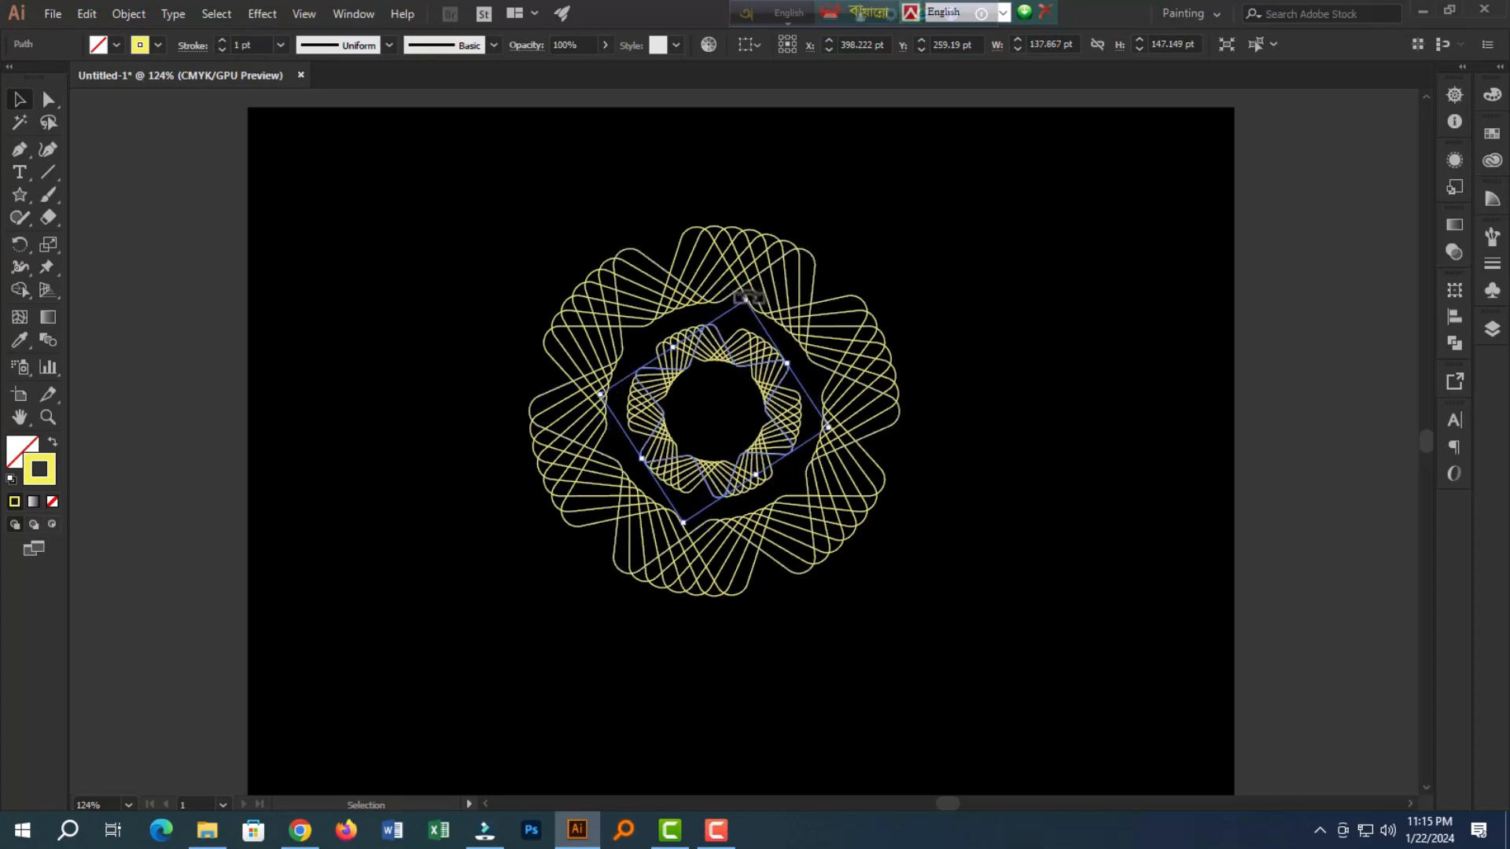
{"action": "left_click", "coordinate": [1085, 358]}
{"action": "left_click", "coordinate": [771, 385]}
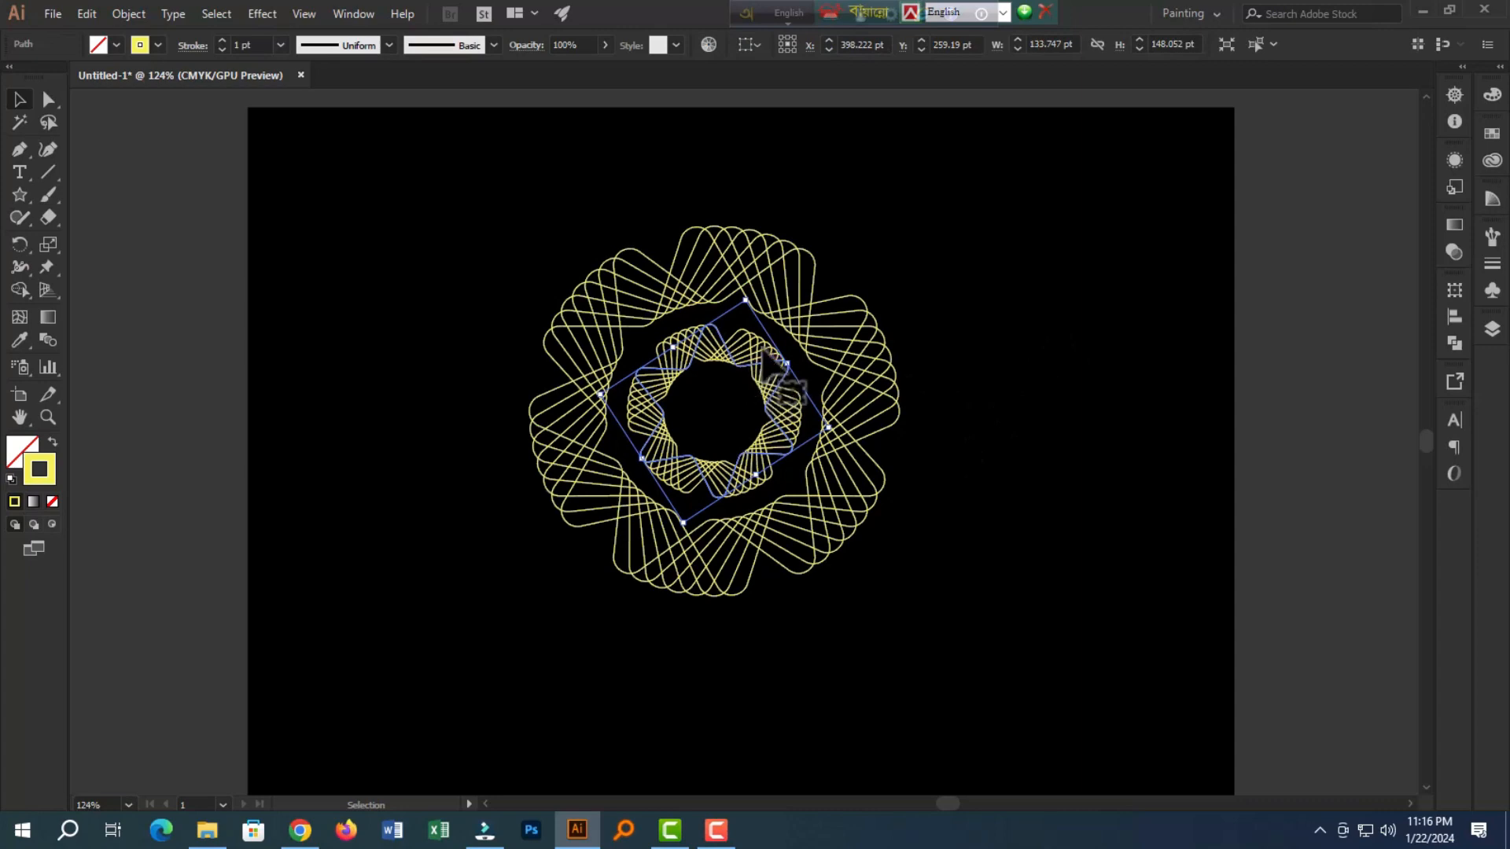
{"action": "mouse_move", "coordinate": [747, 300]}
{"action": "left_mouse_down"}
{"action": "mouse_move", "coordinate": [748, 285]}
{"action": "mouse_move", "coordinate": [746, 298]}
{"action": "left_mouse_up"}
{"action": "left_click", "coordinate": [948, 316]}
{"action": "left_click", "coordinate": [733, 353]}
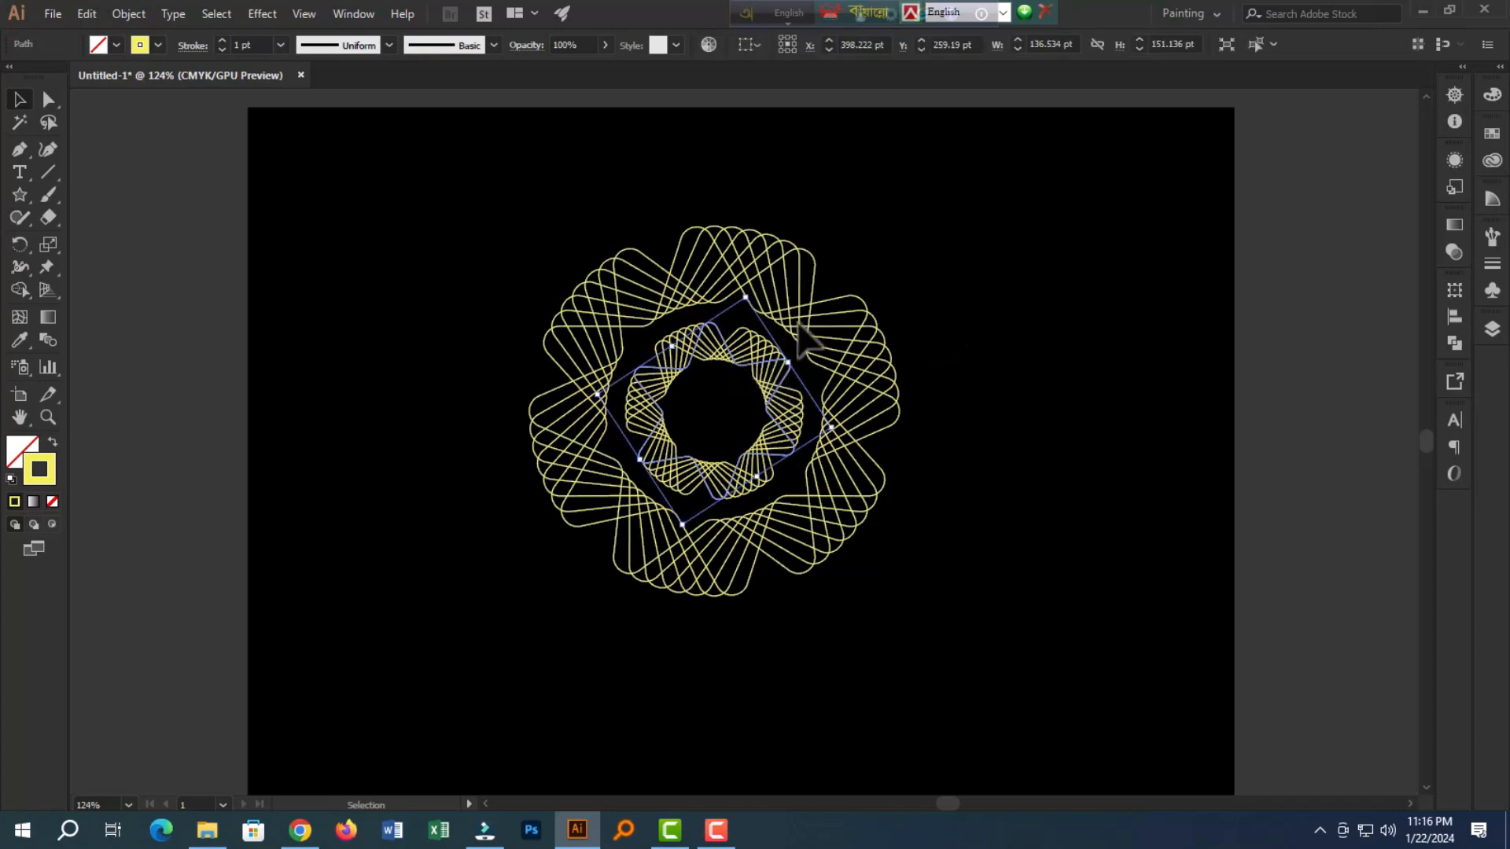
{"action": "left_click", "coordinate": [902, 238]}
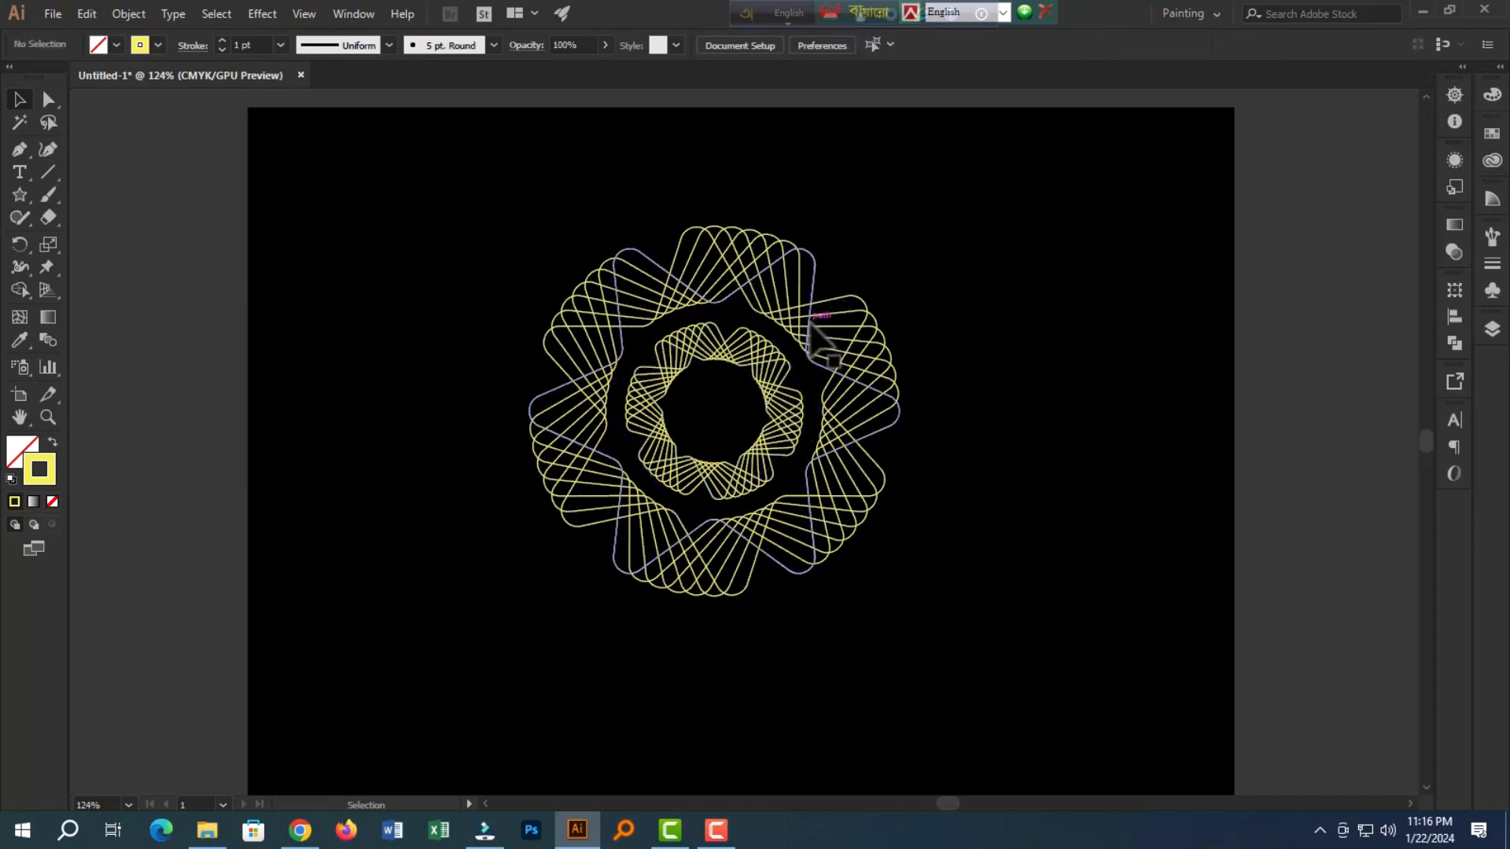
Copy the smaller inner star pattern and paste the copy in front of it
{"action": "left_click", "coordinate": [783, 346]}
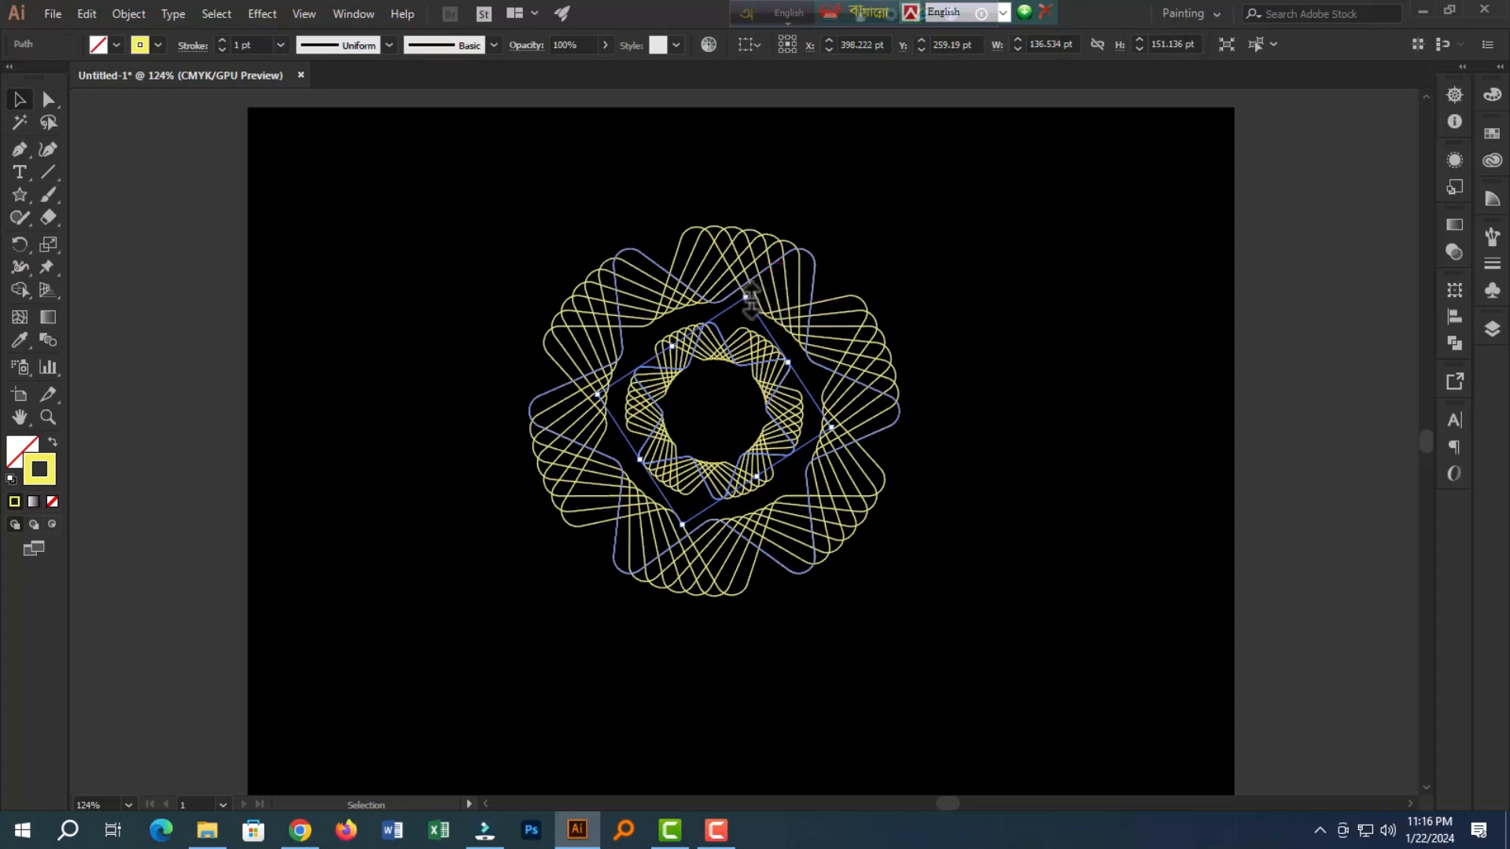
{"action": "left_click", "coordinate": [87, 13]}
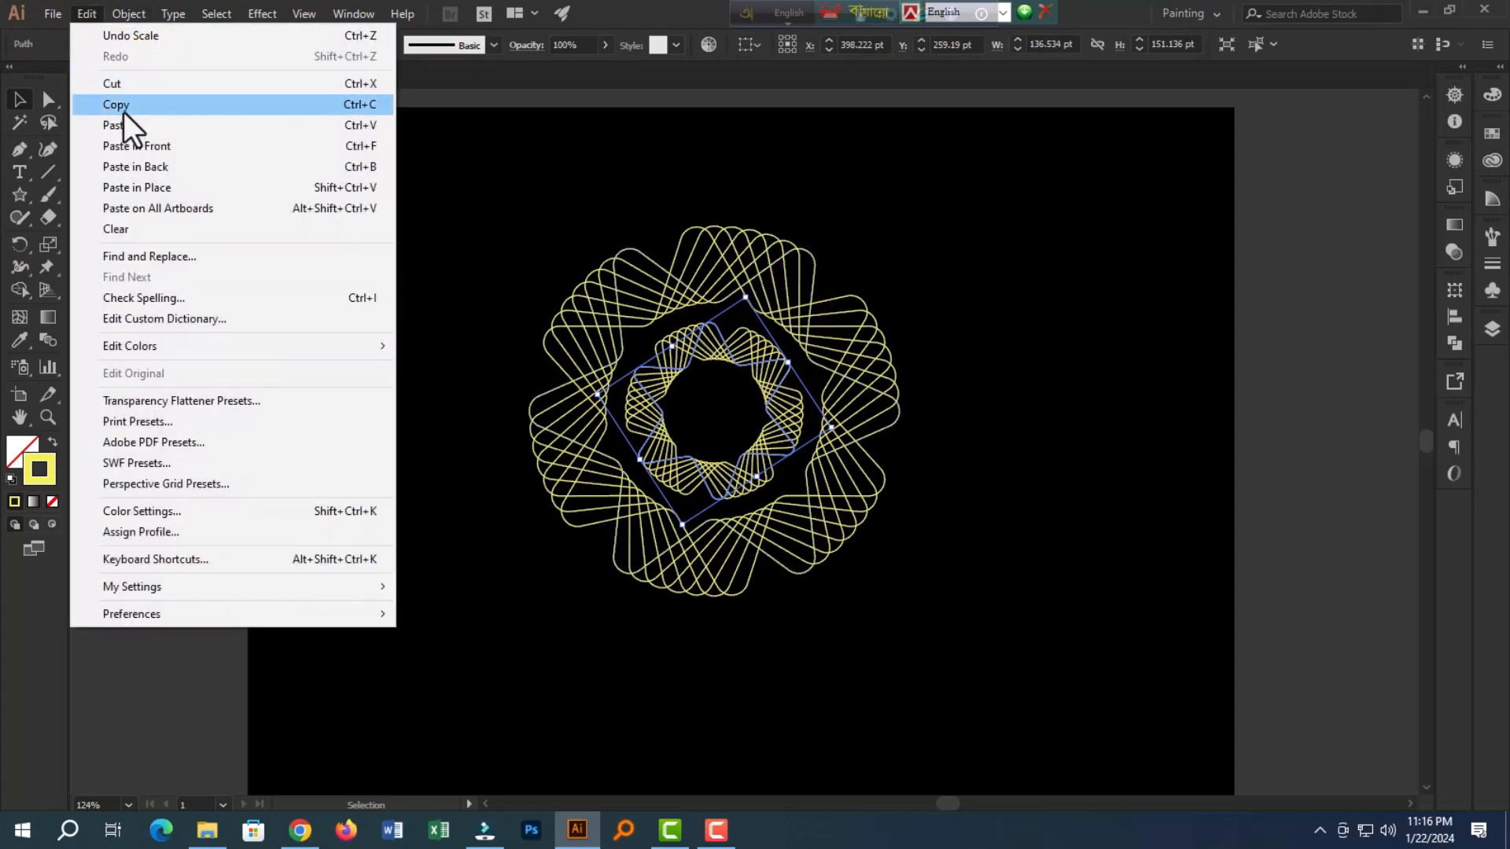
{"action": "left_click", "coordinate": [125, 111]}
{"action": "left_click", "coordinate": [87, 14]}
{"action": "left_click", "coordinate": [143, 146]}
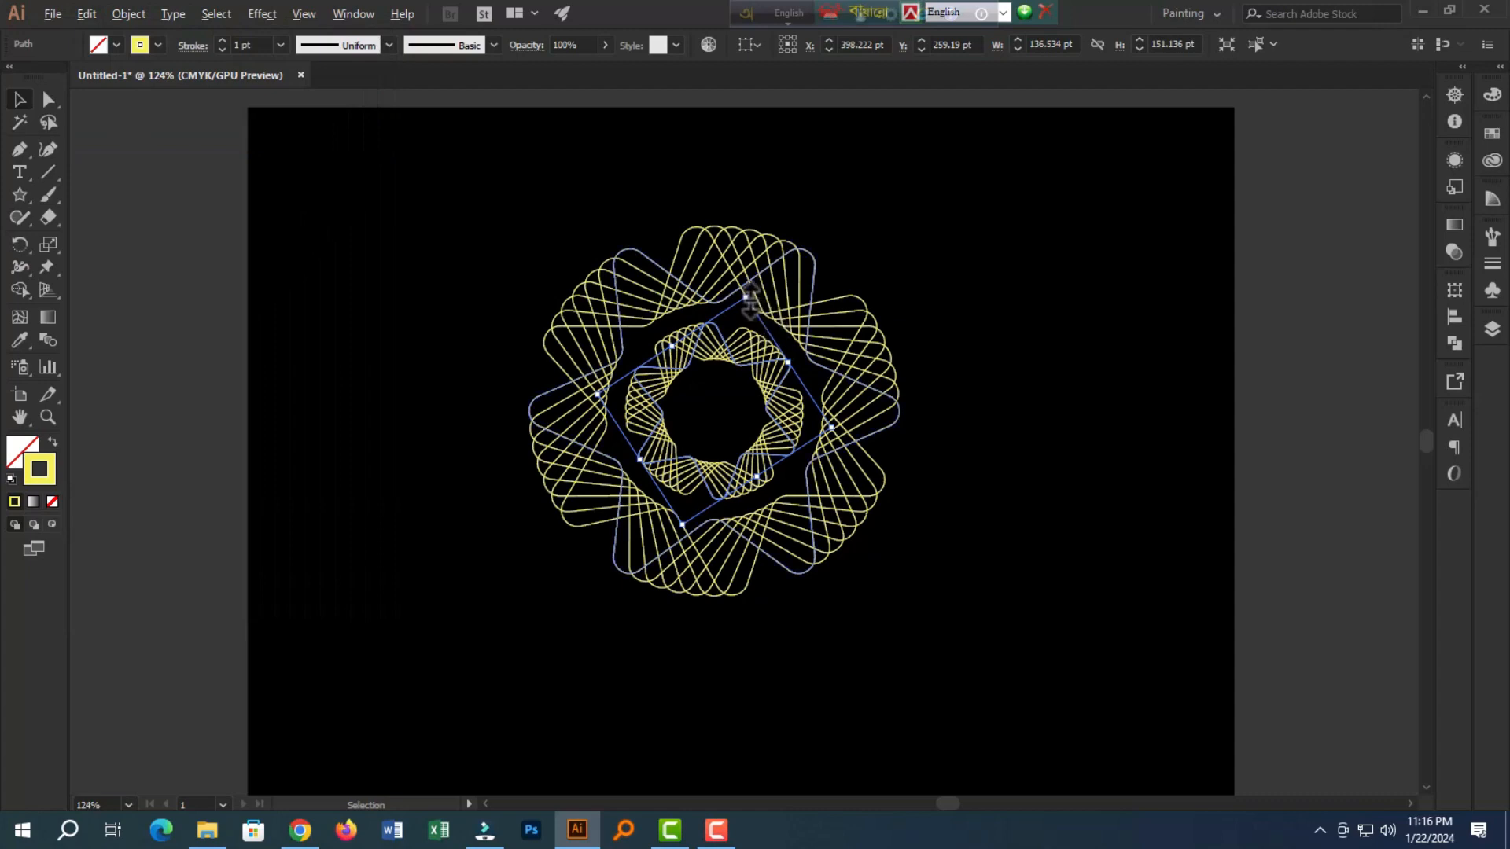
Scale the newest star copy down about its centre to about 58 × 64 pt and rotate it to form the innermost ring
{"action": "left_click_drag", "start_coordinate": [749, 297], "coordinate": [733, 365]}
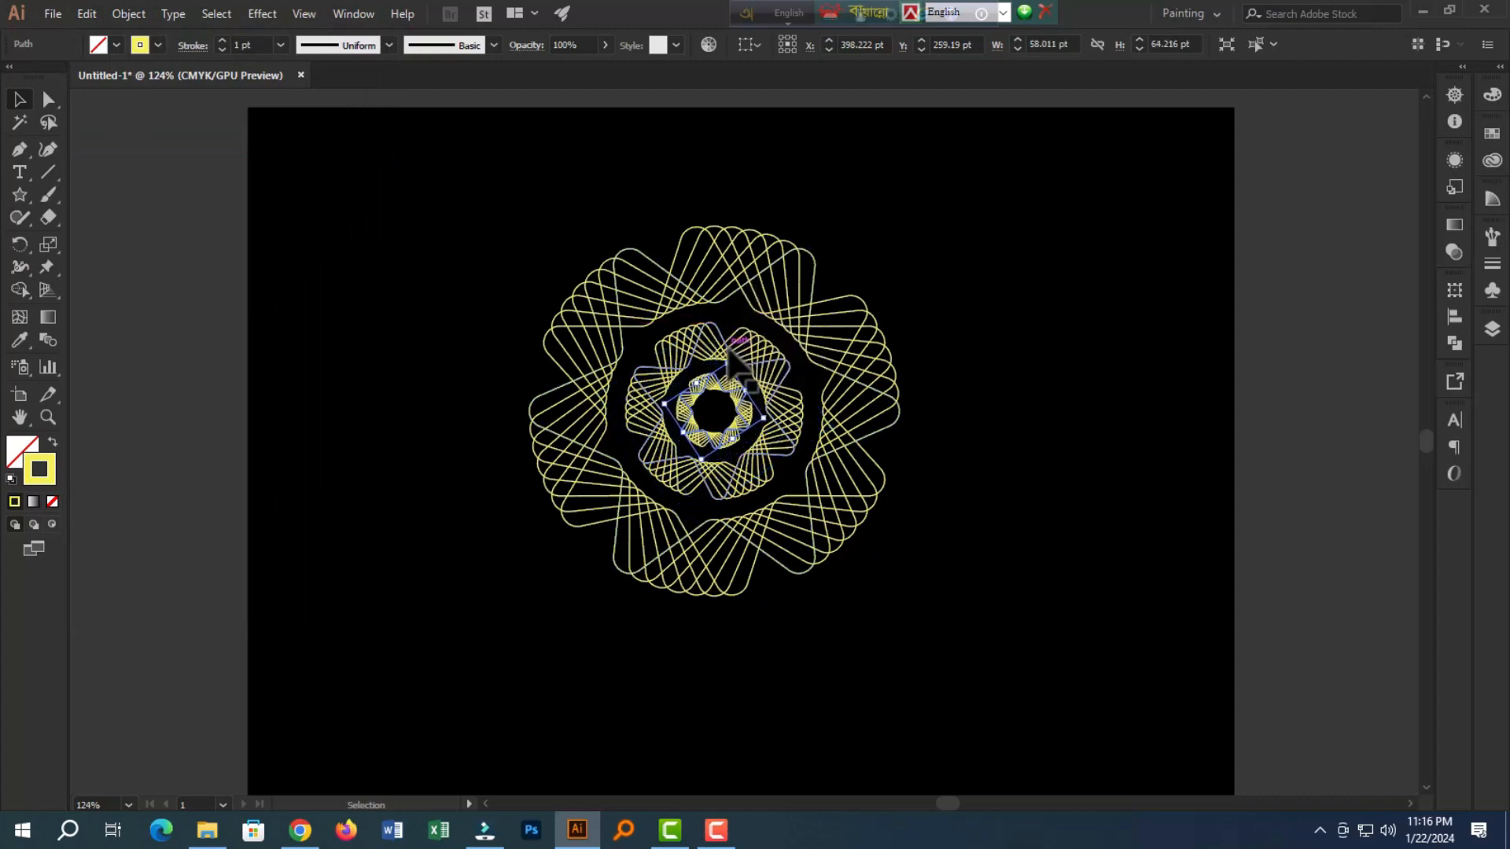
{"action": "left_click_drag", "start_coordinate": [728, 358], "coordinate": [749, 365]}
{"action": "left_click", "coordinate": [661, 621]}
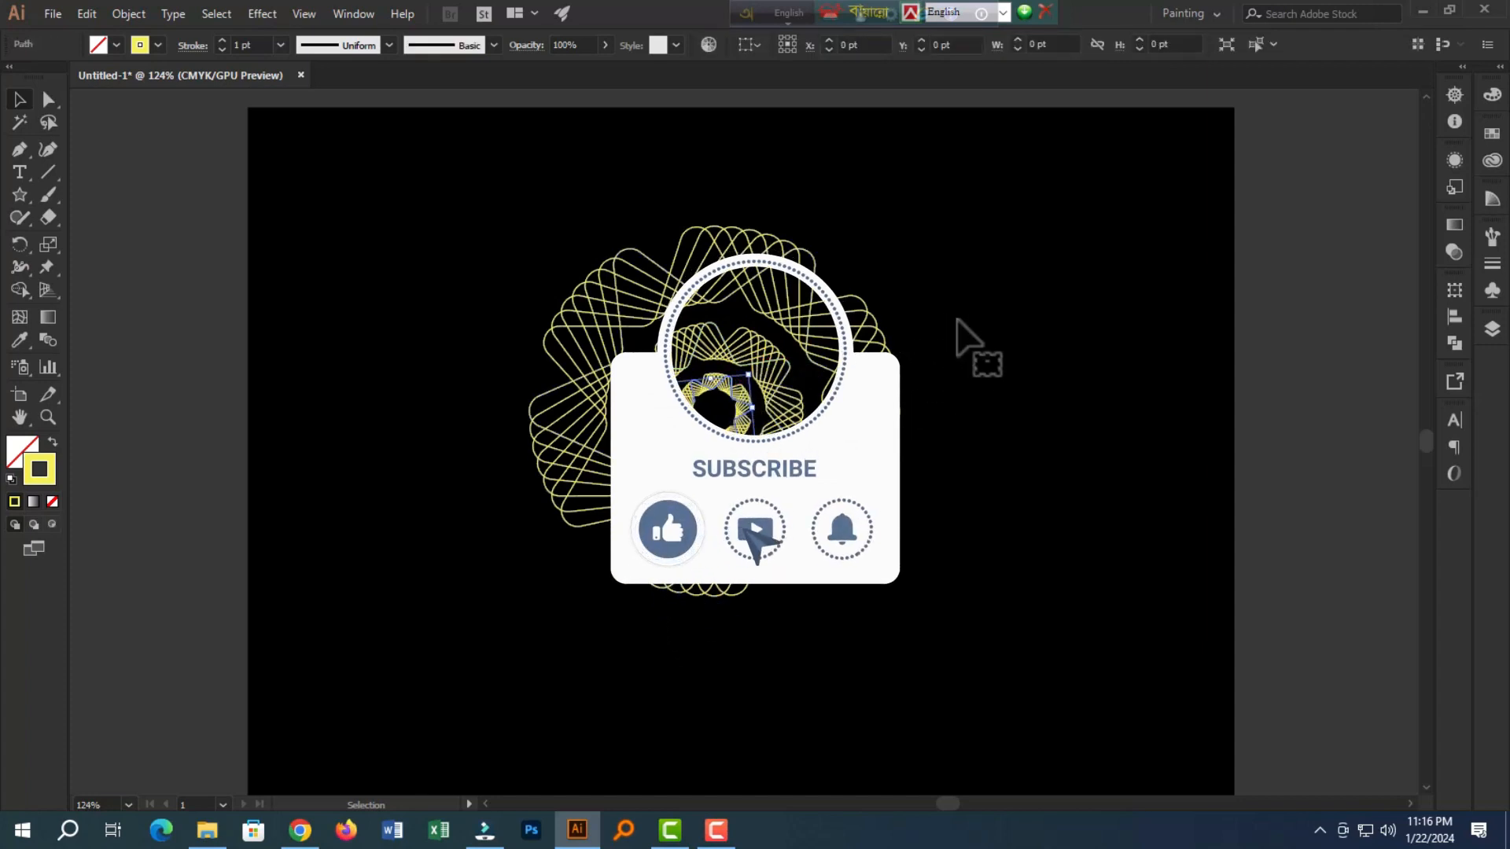
Select all three concentric rings, move them to the left side of the artboard and scale them down proportionally about their centre
{"action": "left_click_drag", "start_coordinate": [947, 228], "coordinate": [417, 617]}
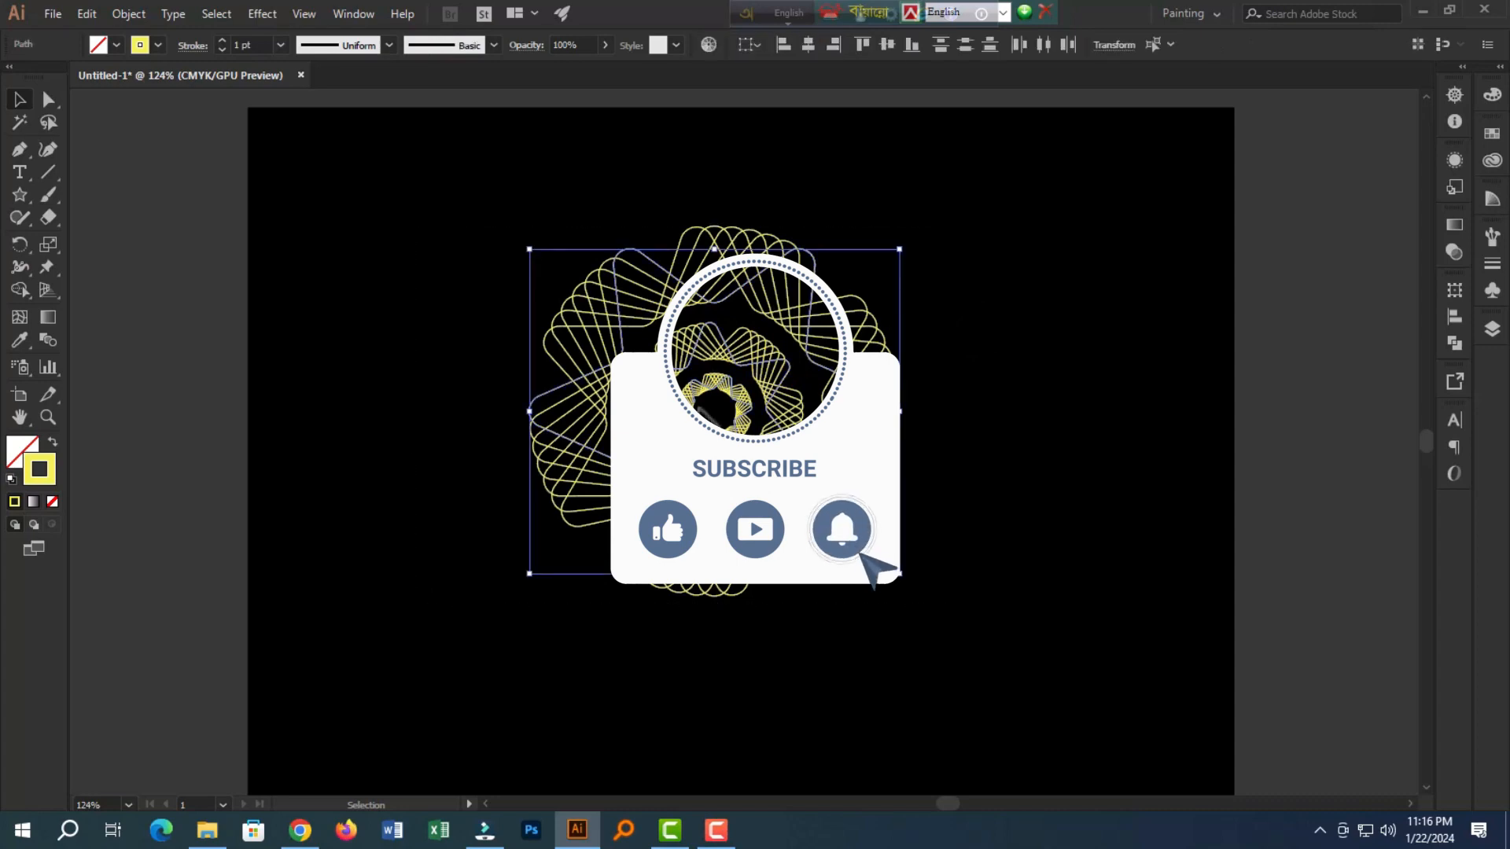
{"action": "left_click_drag", "start_coordinate": [721, 308], "coordinate": [543, 311]}
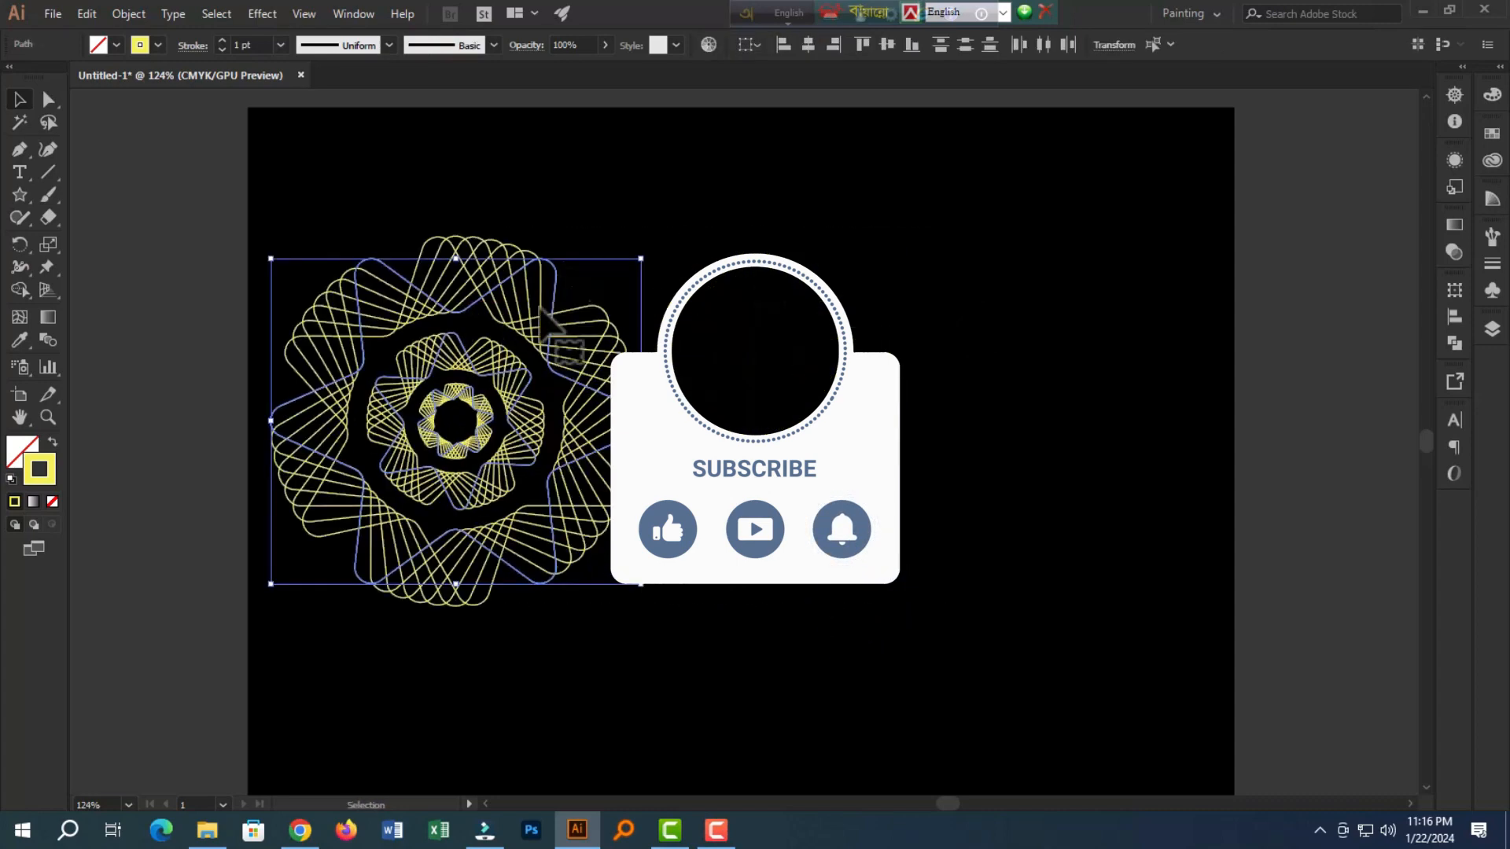
{"action": "left_click_drag", "start_coordinate": [641, 258], "coordinate": [591, 302]}
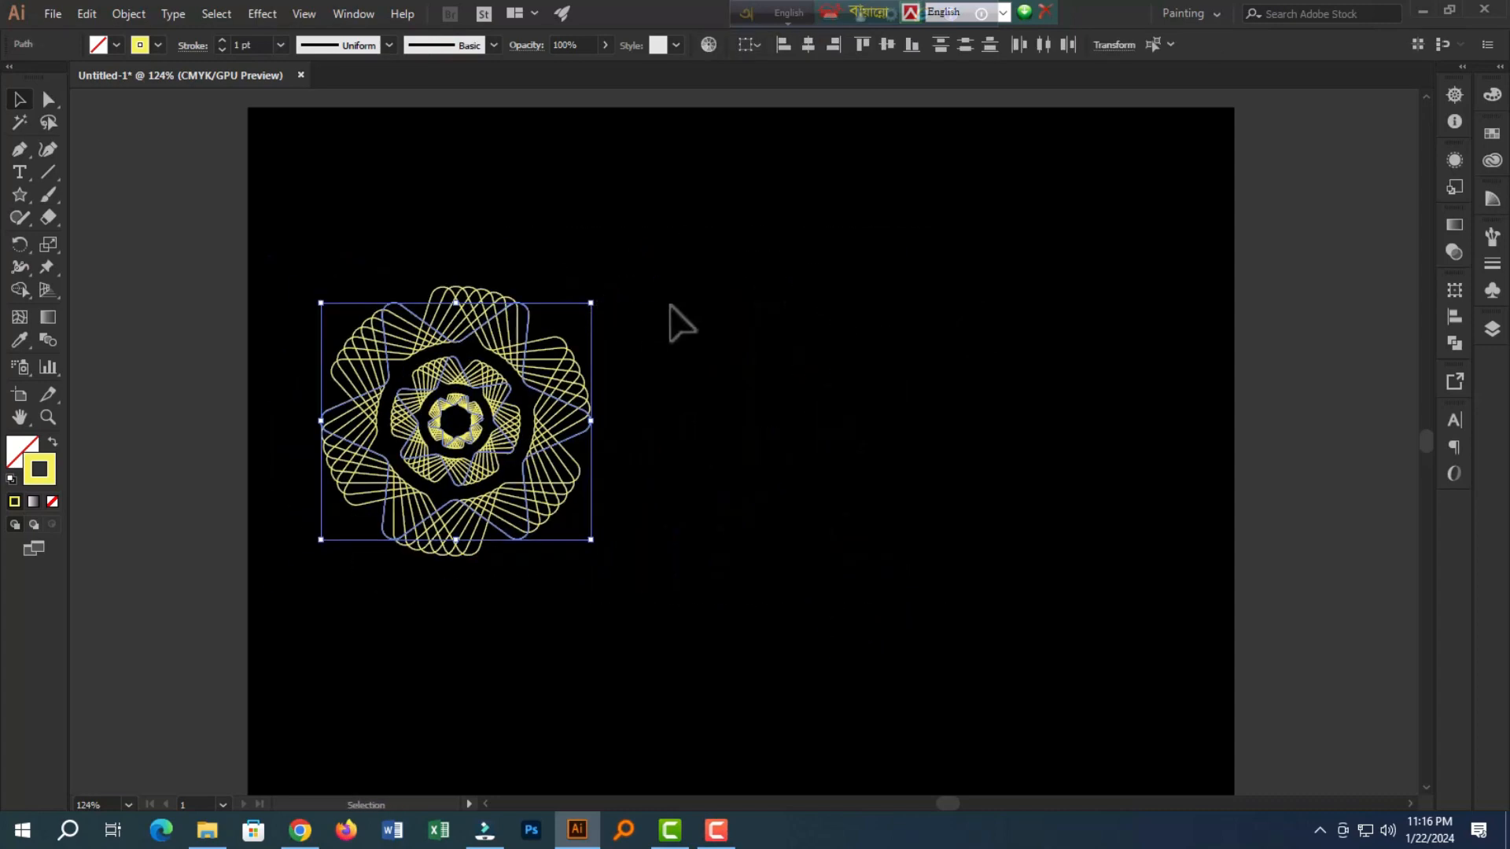
{"action": "left_click", "coordinate": [673, 319]}
Duplicate the ring pattern twice to the right to make an evenly spaced row of three
{"action": "left_click", "coordinate": [504, 520]}
{"action": "left_click_drag", "start_coordinate": [552, 494], "coordinate": [1150, 511]}
{"action": "left_click", "coordinate": [1084, 597]}
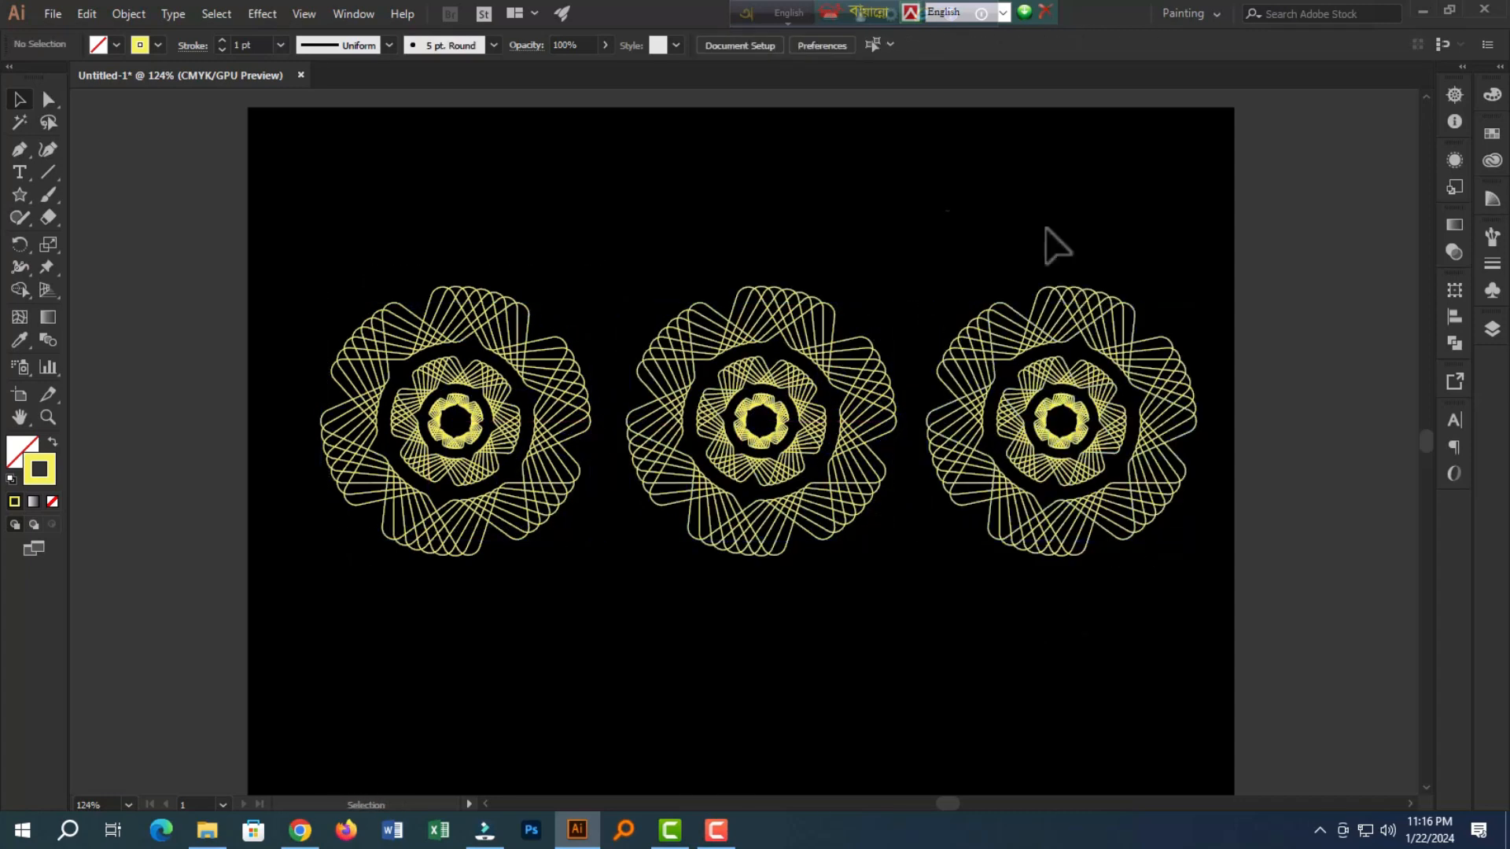
Apply the yellow-to-orange-red gradient swatch to the strokes of the left-hand pattern
{"action": "left_click_drag", "start_coordinate": [607, 245], "coordinate": [240, 527]}
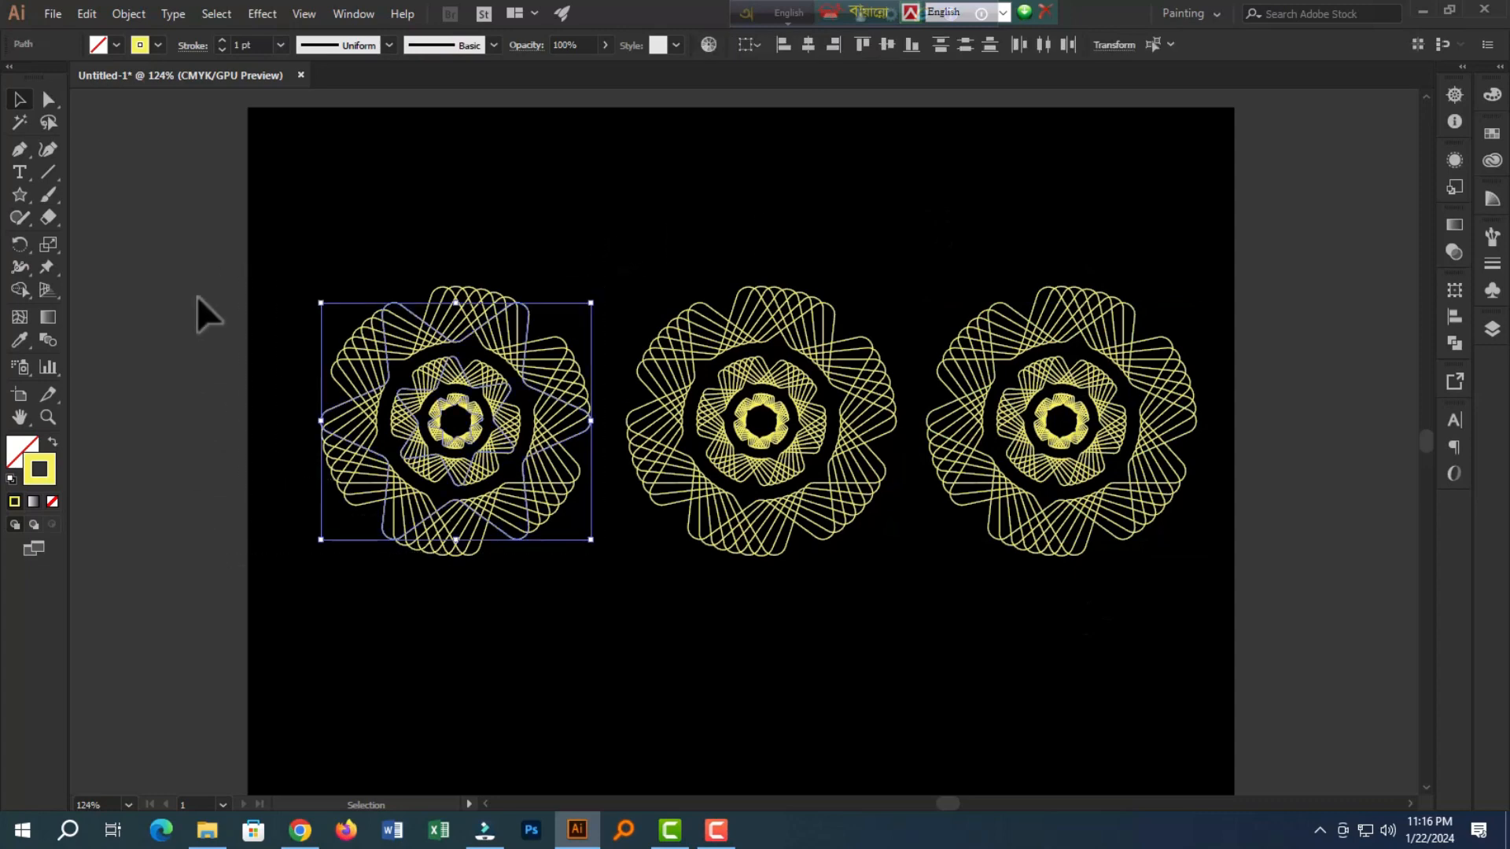
{"action": "left_click", "coordinate": [149, 47]}
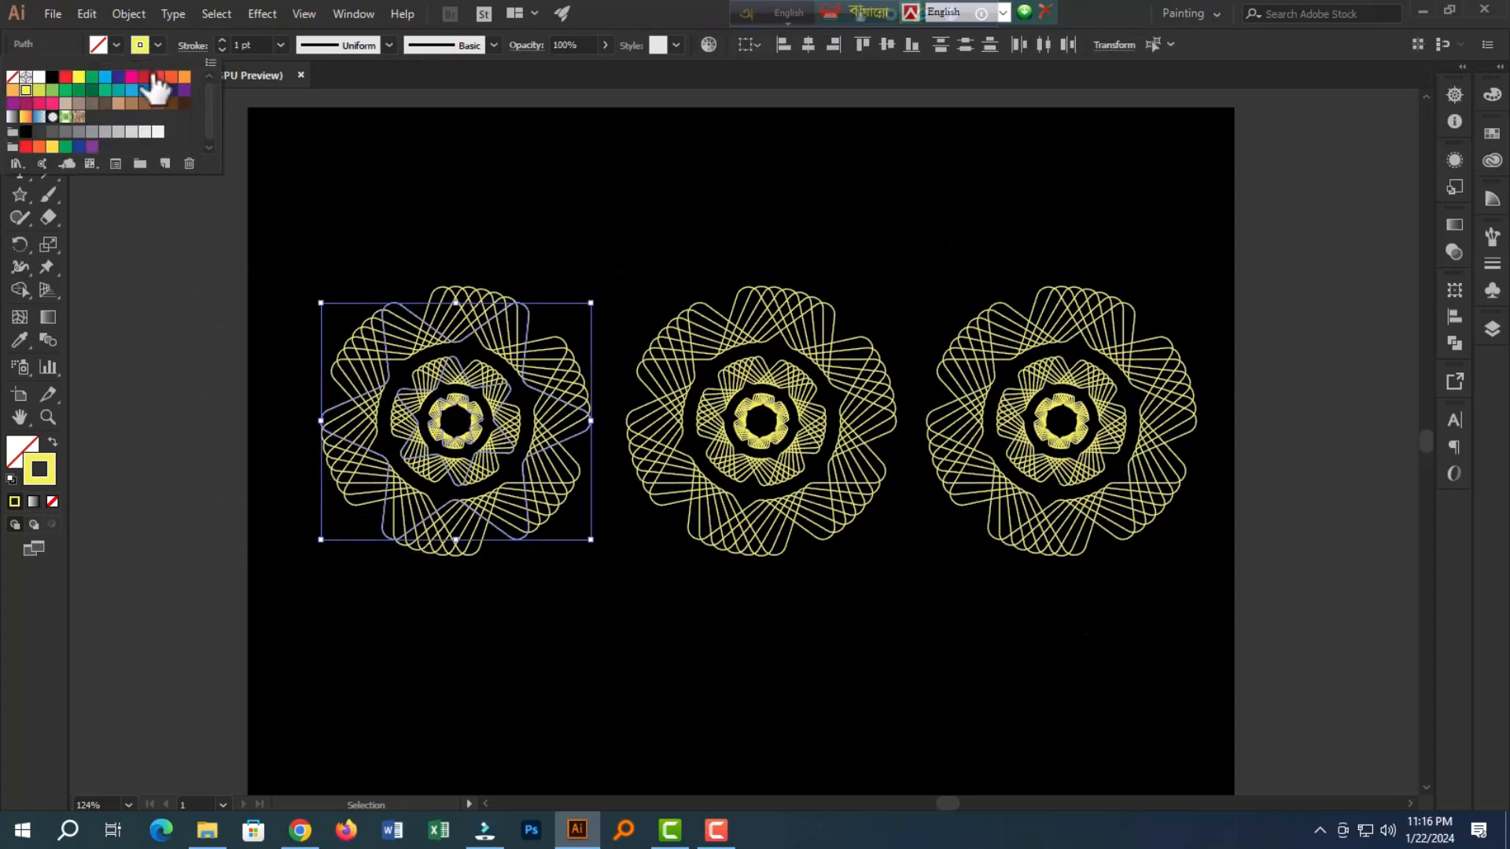
{"action": "left_click", "coordinate": [27, 118]}
{"action": "left_click", "coordinate": [643, 267]}
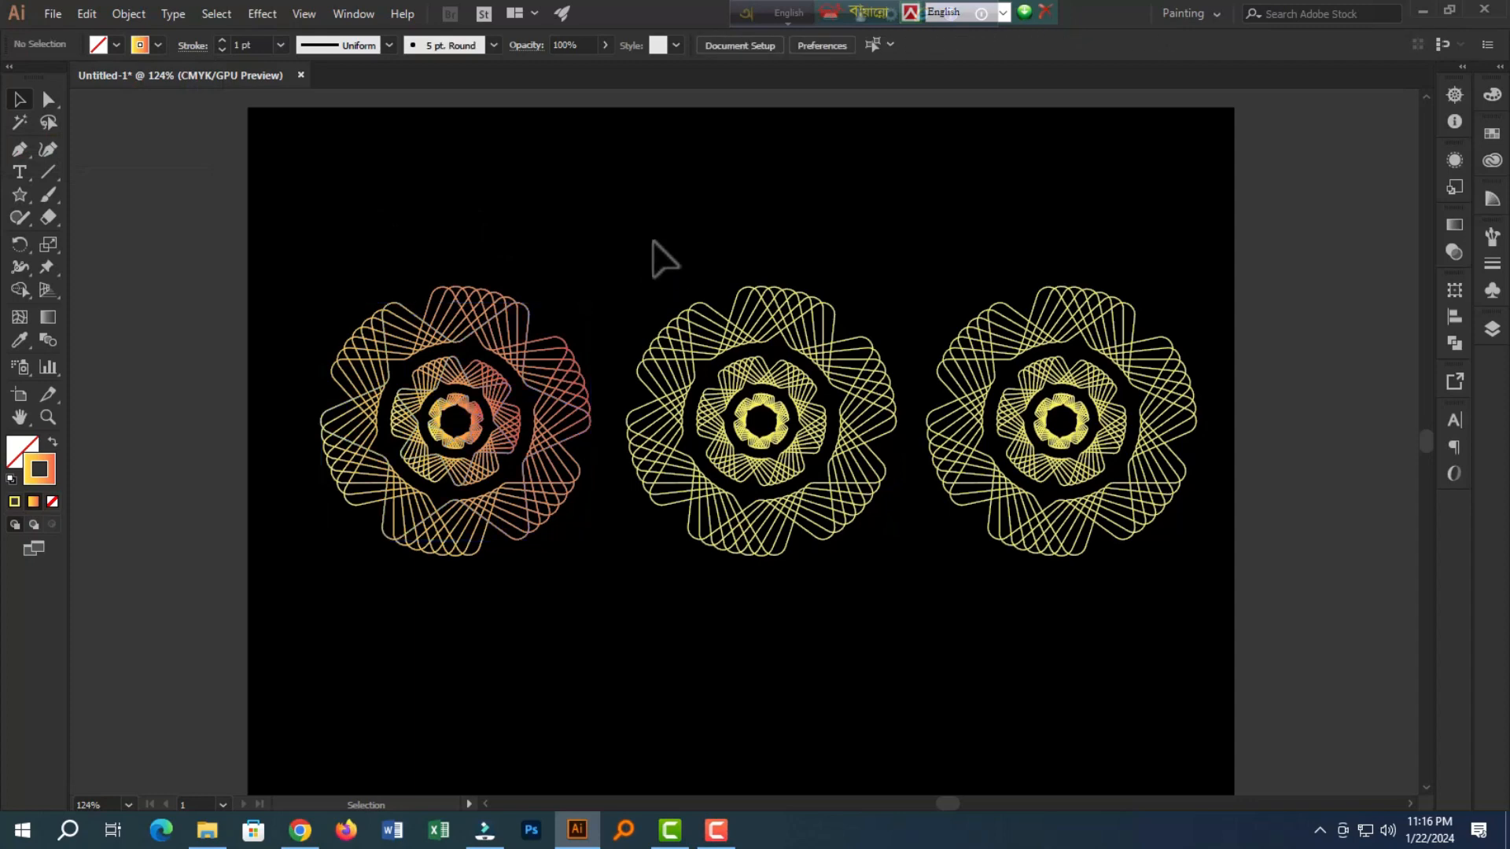
Select the middle pattern, open the Color Combinations gradient library and move it clear of the selected artwork
{"action": "left_click_drag", "start_coordinate": [830, 529], "coordinate": [832, 531]}
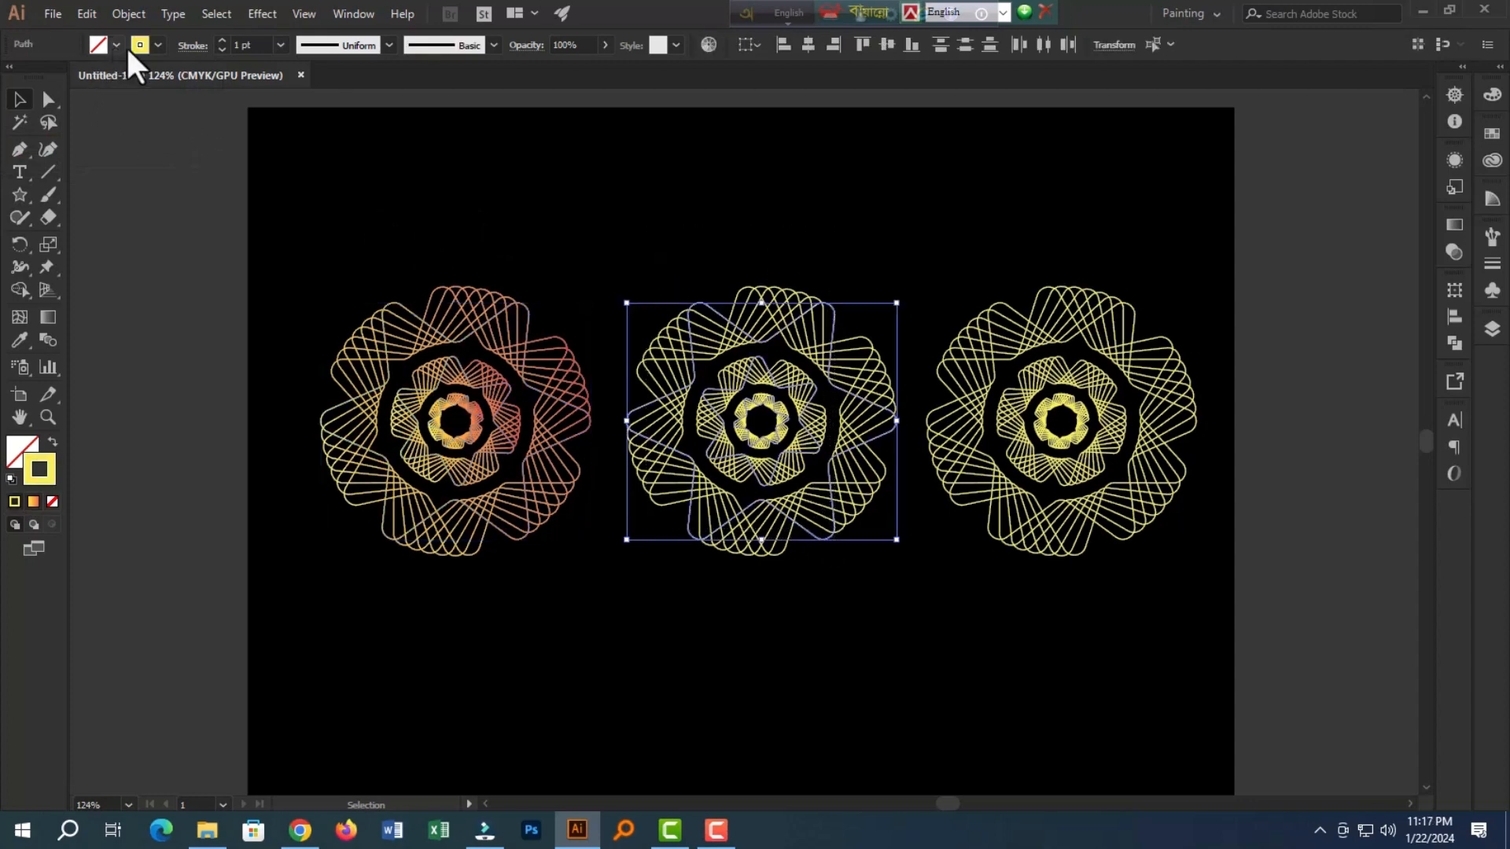
{"action": "left_click", "coordinate": [155, 45]}
{"action": "left_click", "coordinate": [19, 164]}
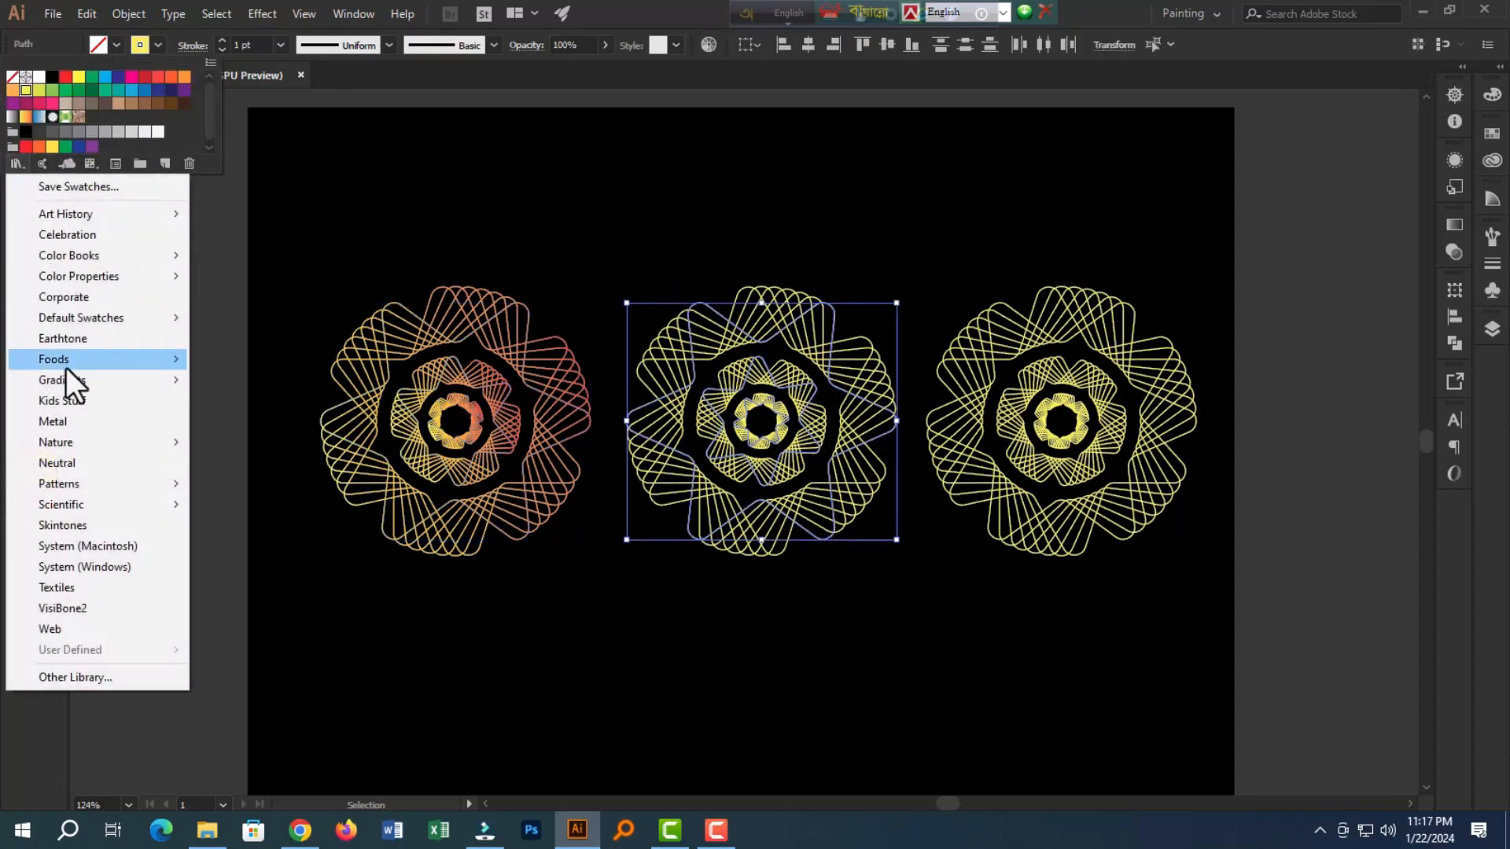
{"action": "mouse_move", "coordinate": [82, 382]}
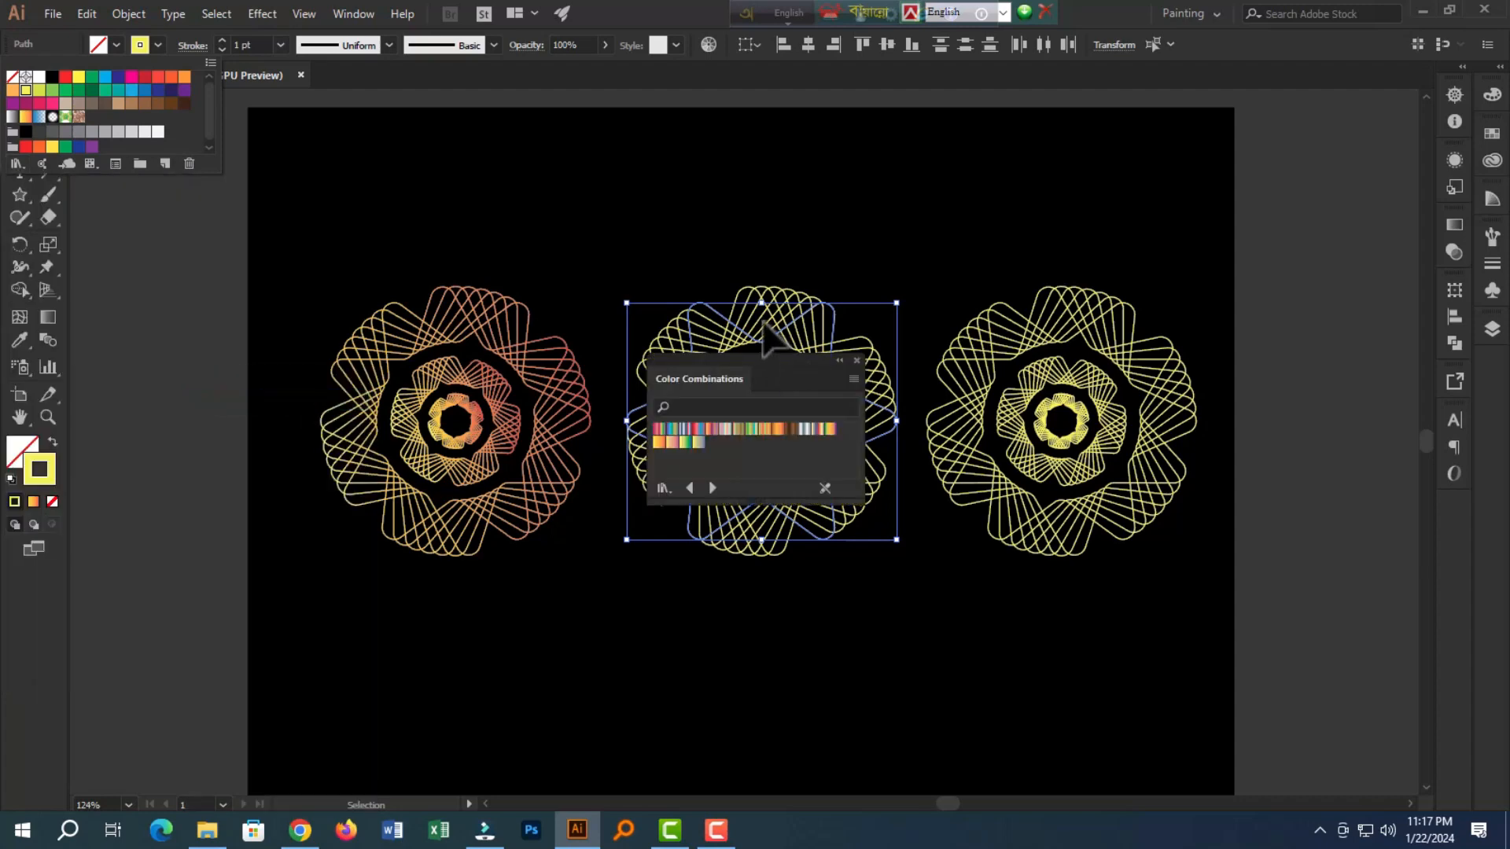
{"action": "left_click", "coordinate": [855, 331]}
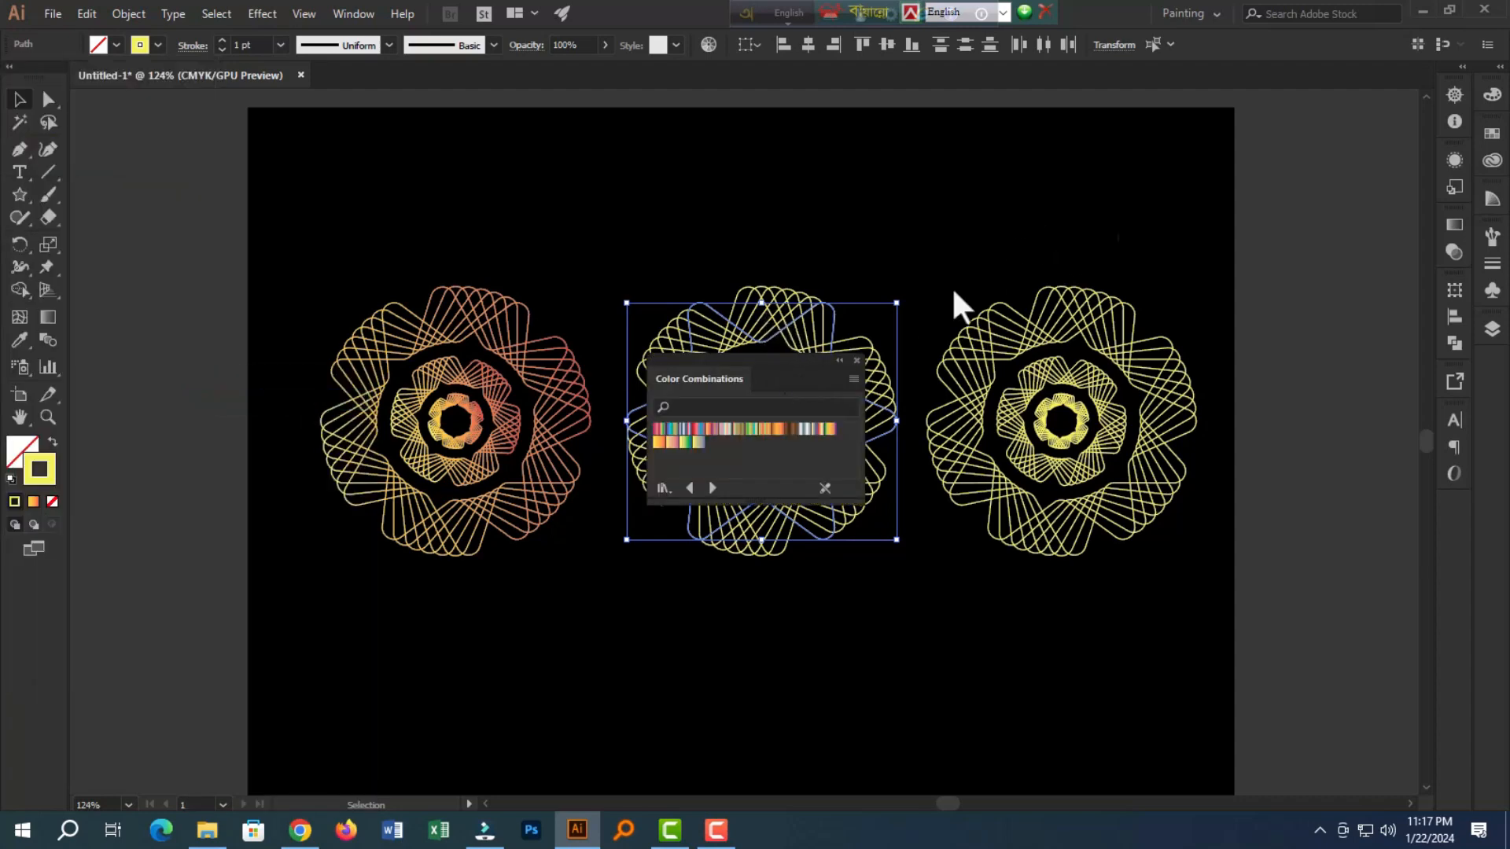
{"action": "left_click_drag", "start_coordinate": [784, 366], "coordinate": [1059, 154]}
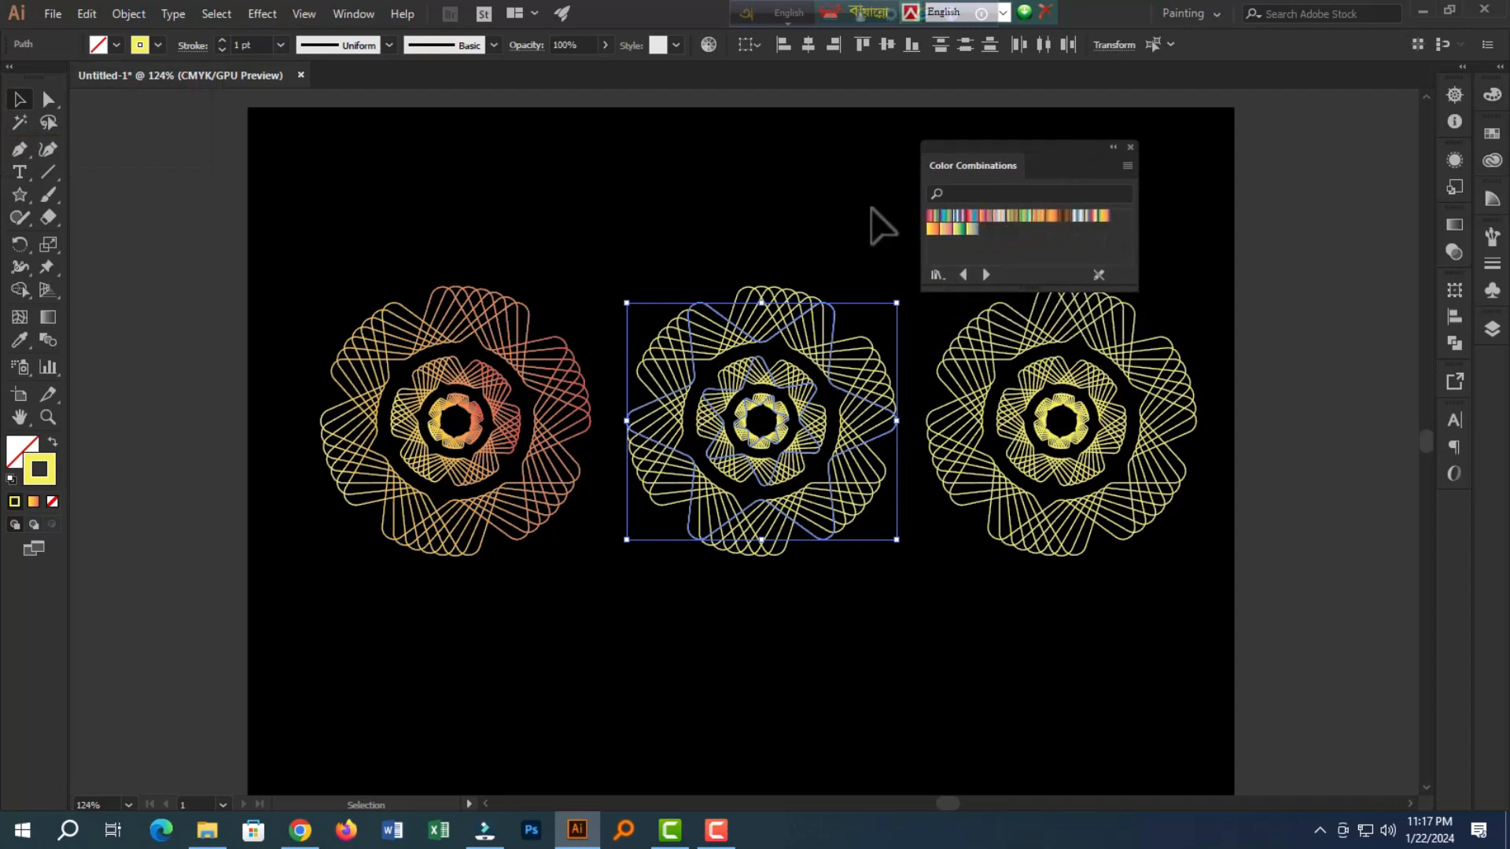
Apply the Purple, Green, Gold gradient to the strokes of the middle pattern
{"action": "left_click", "coordinate": [158, 44]}
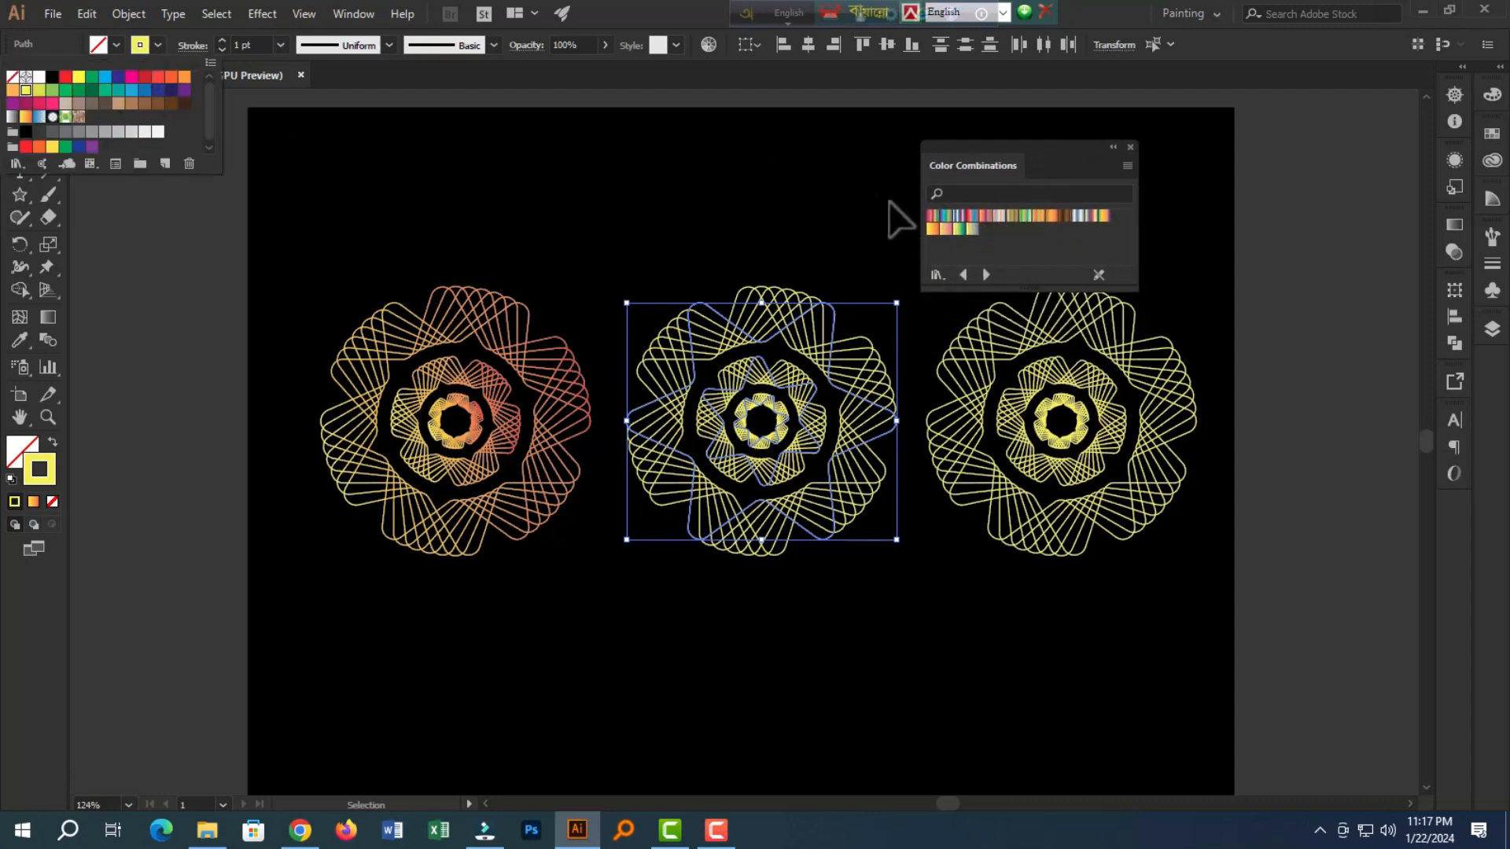
{"action": "left_click", "coordinate": [952, 229]}
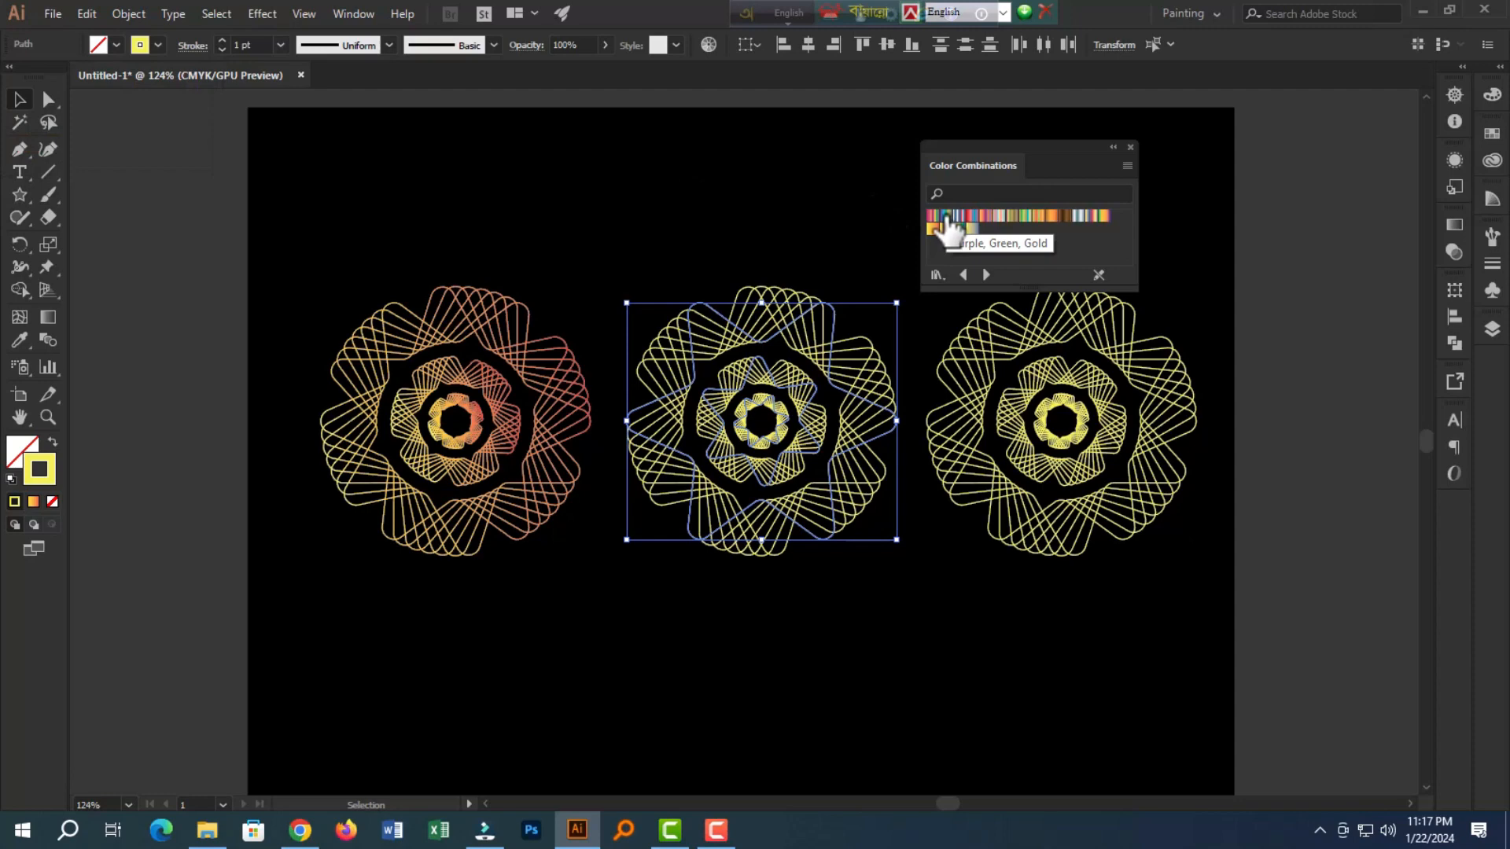
{"action": "left_click", "coordinate": [946, 219]}
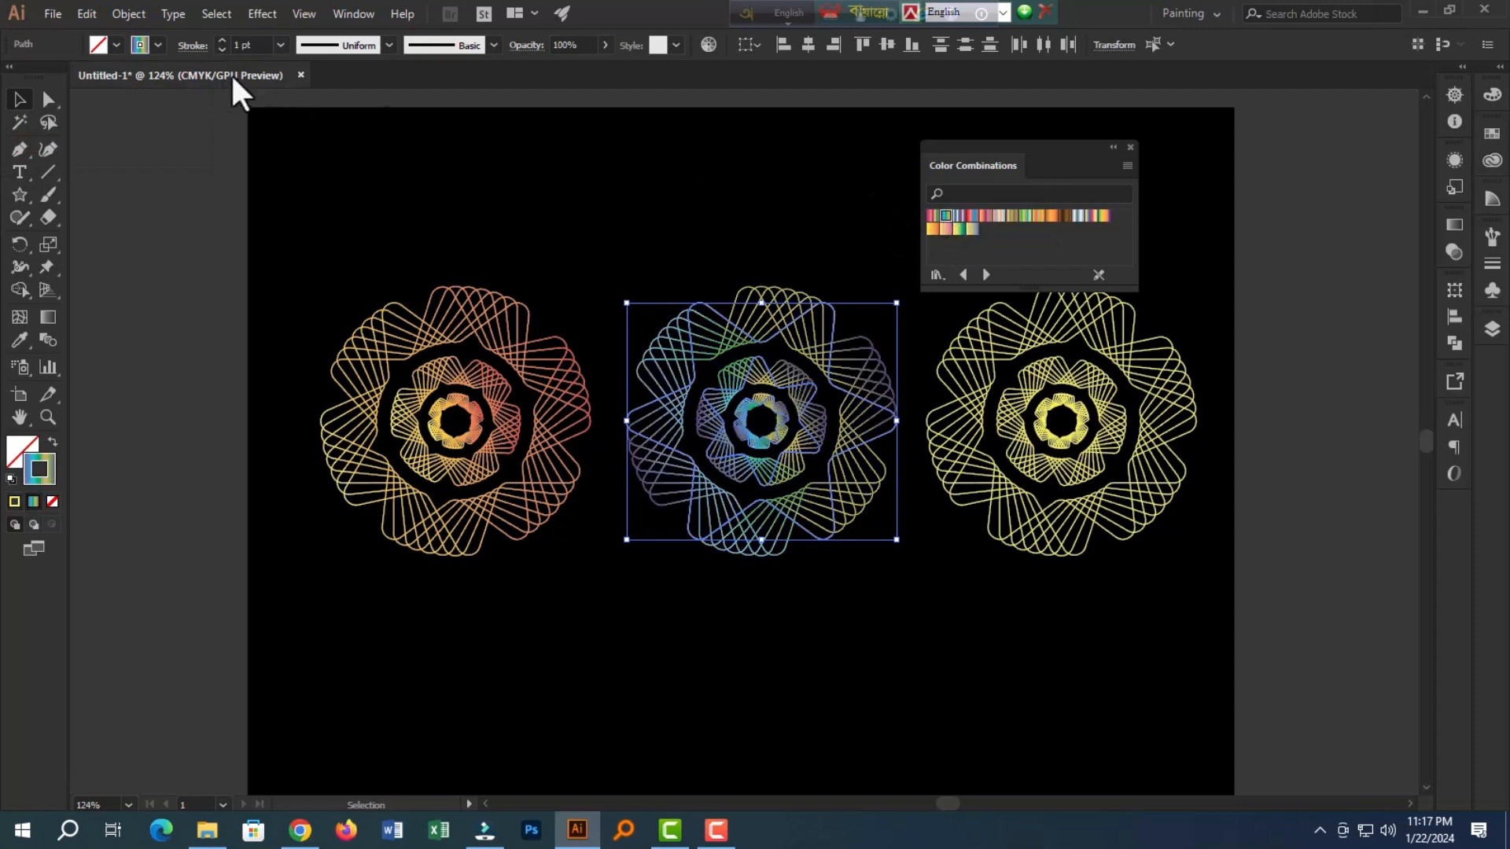
Apply a red, purple and blue gradient to the stroke of only the middle ring in the right-hand pattern
{"action": "left_click", "coordinate": [1043, 383]}
{"action": "left_click", "coordinate": [1046, 386]}
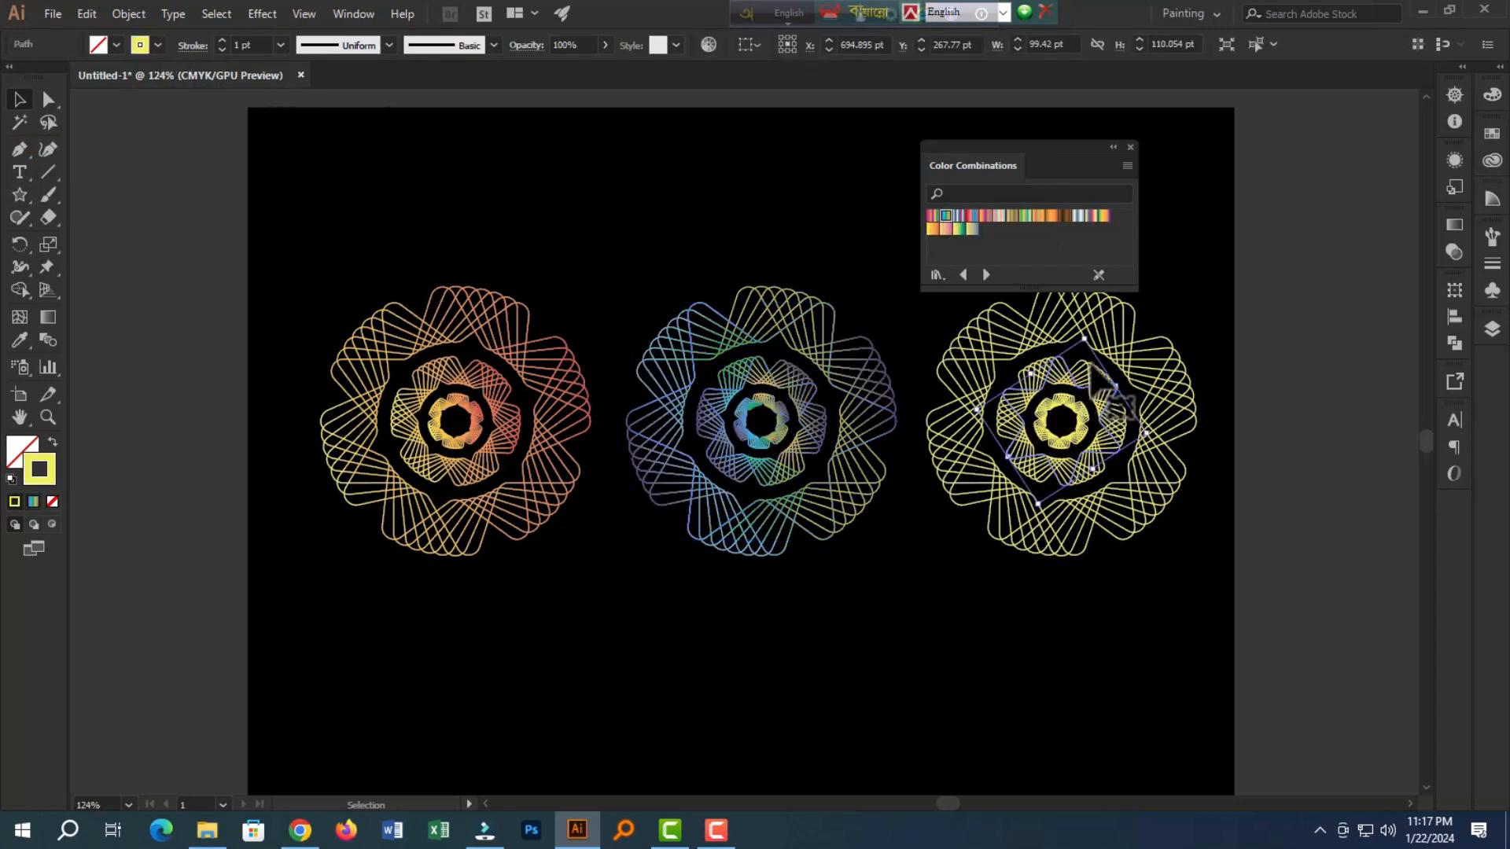
{"action": "left_click", "coordinate": [972, 217]}
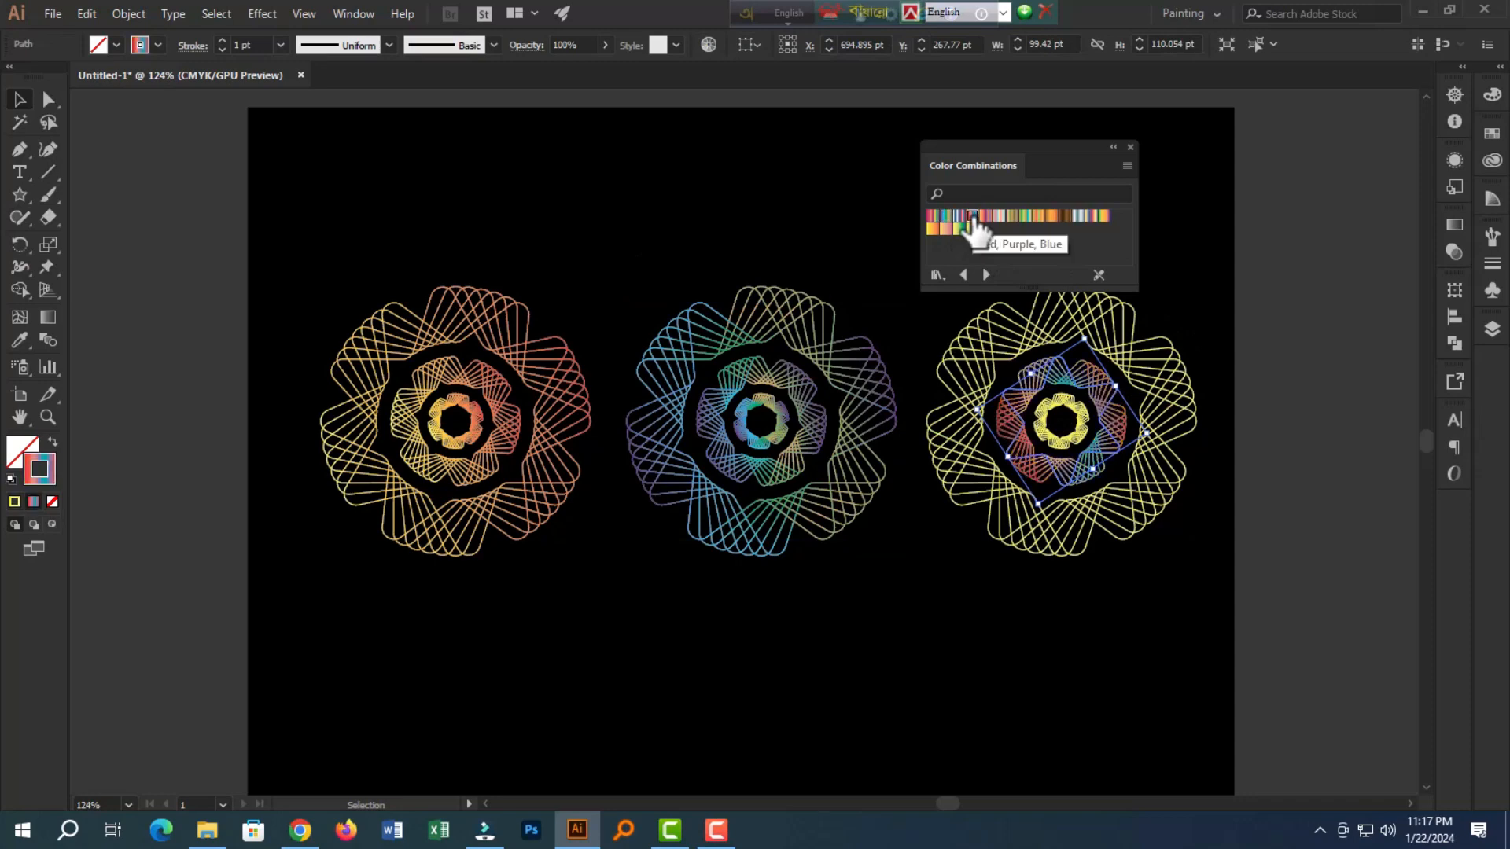
Select all rings of the right-hand pattern and apply a pastel multicolour gradient from Color Combinations to their strokes
{"action": "left_click", "coordinate": [1176, 288]}
{"action": "left_click_drag", "start_coordinate": [1177, 286], "coordinate": [1086, 480]}
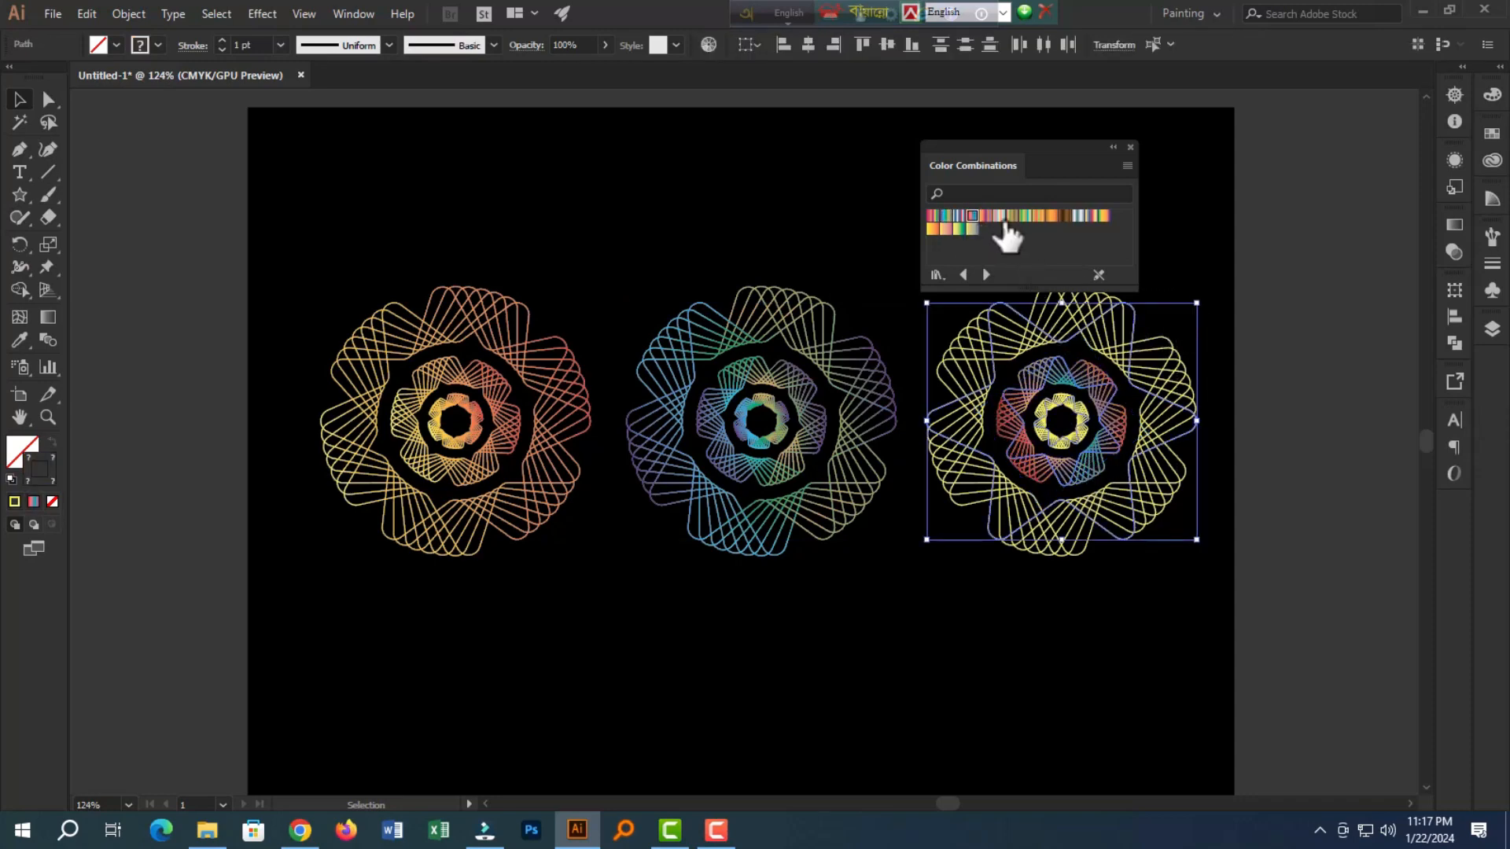
{"action": "left_click", "coordinate": [998, 217]}
{"action": "left_click", "coordinate": [1215, 417]}
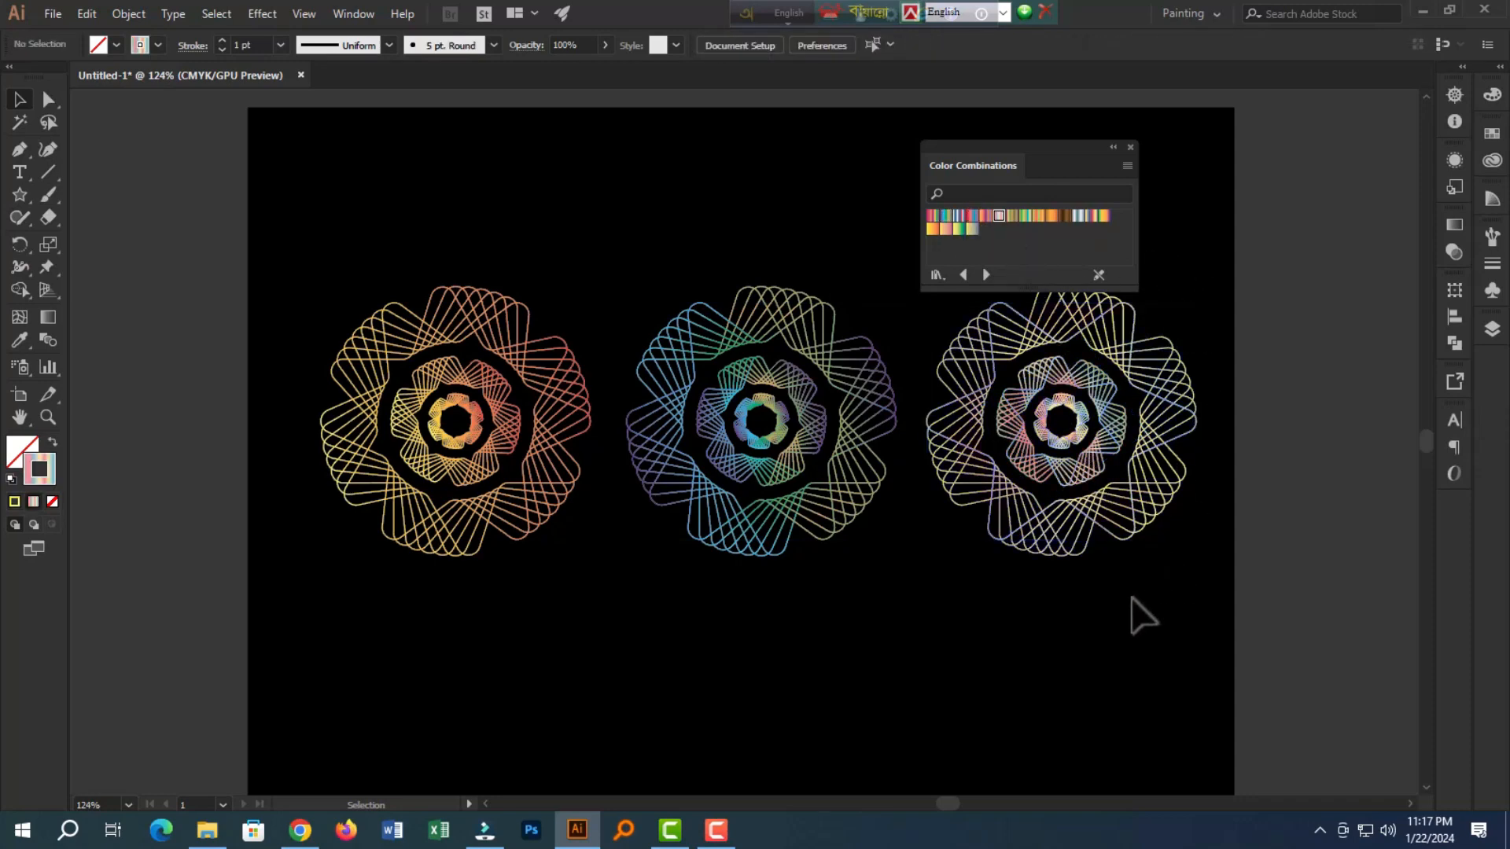